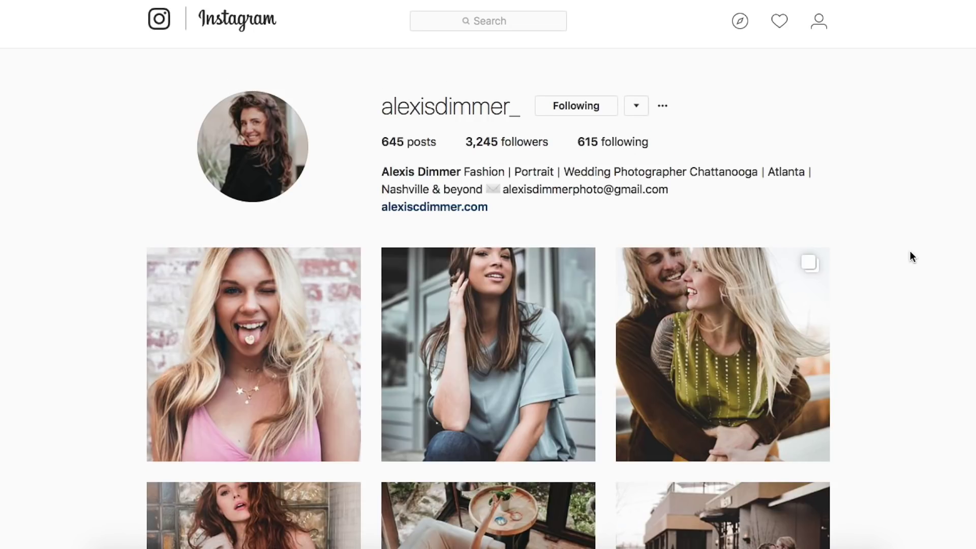
Step: Browse the photographer's Instagram feed to study the colors, contrast and overall style of the portraits
{"action": "scroll", "coordinate": [909, 251], "scroll_direction": "down", "scroll_amount": 3}
{"action": "scroll", "coordinate": [909, 251], "scroll_direction": "down", "scroll_amount": 2}
{"action": "scroll", "coordinate": [910, 252], "scroll_direction": "up", "scroll_amount": 3}
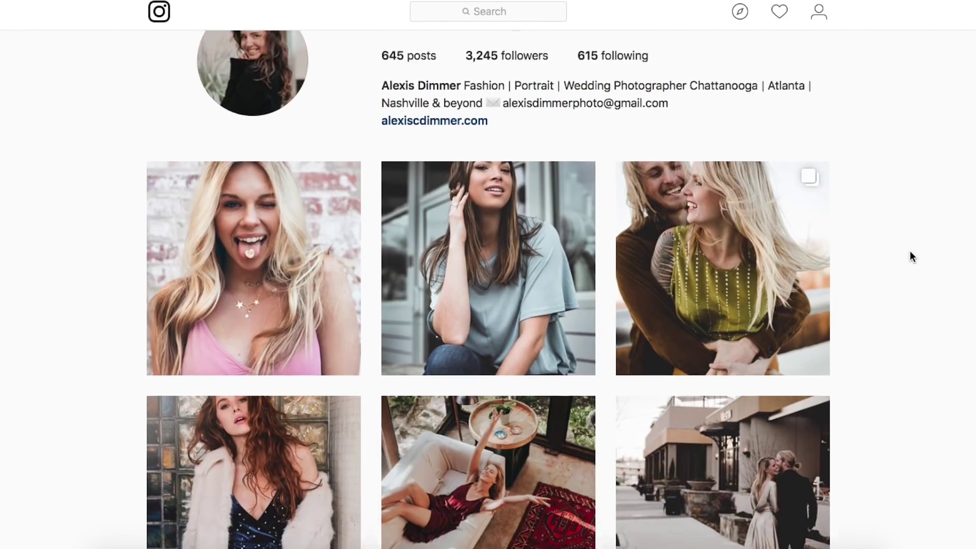
{"action": "scroll", "coordinate": [910, 252], "scroll_direction": "down", "scroll_amount": 3}
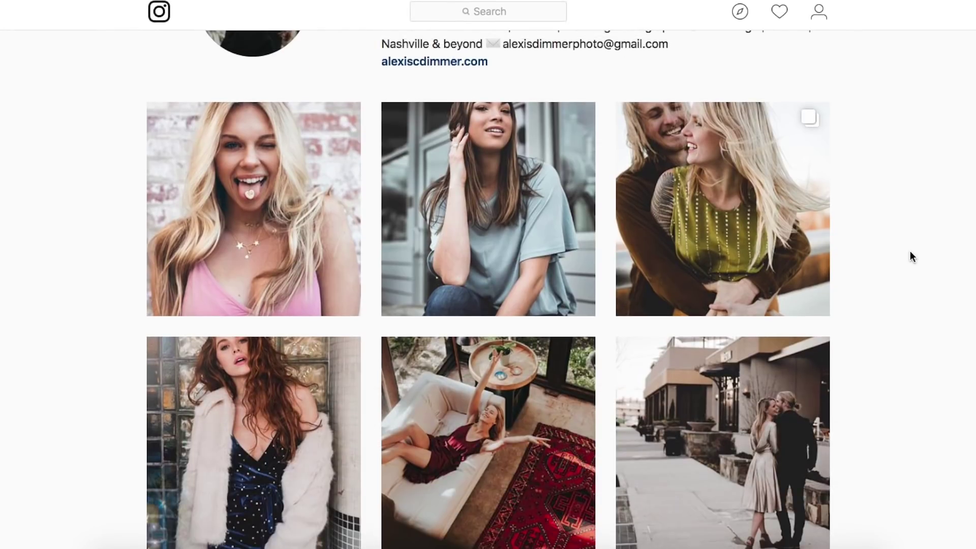
{"action": "scroll", "coordinate": [910, 251], "scroll_direction": "down", "scroll_amount": 5}
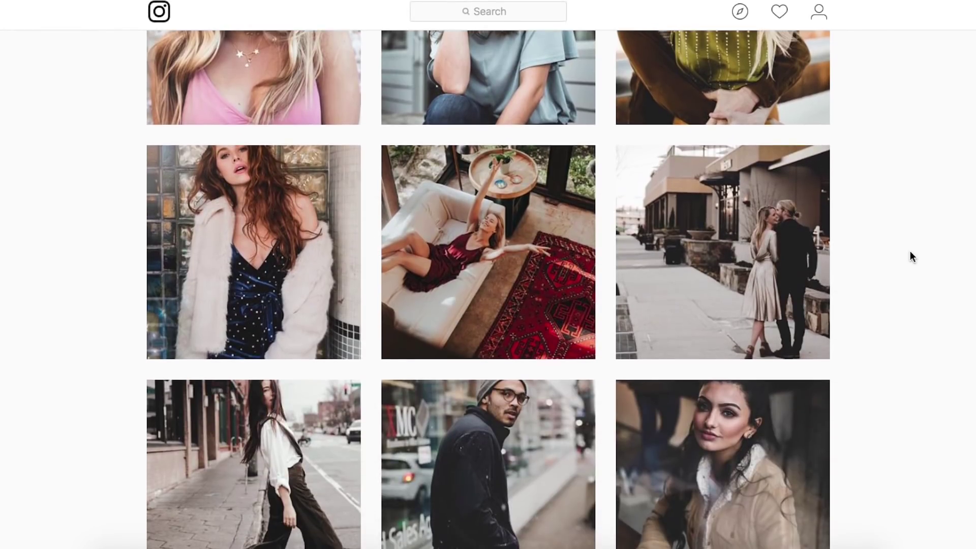
{"action": "scroll", "coordinate": [909, 251], "scroll_direction": "down", "scroll_amount": 2}
{"action": "scroll", "coordinate": [910, 252], "scroll_direction": "up", "scroll_amount": 6}
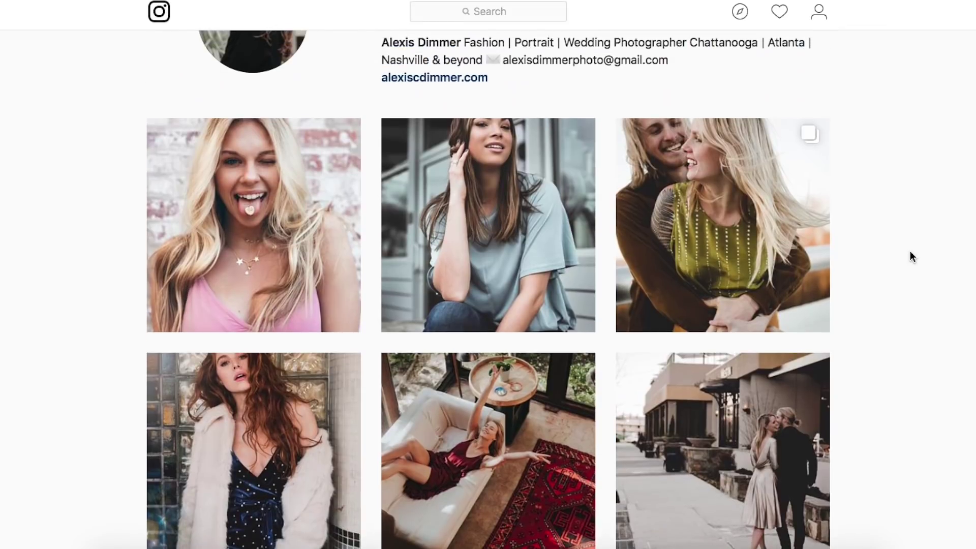
{"action": "scroll", "coordinate": [910, 251], "scroll_direction": "down", "scroll_amount": 5}
{"action": "scroll", "coordinate": [910, 251], "scroll_direction": "down", "scroll_amount": 10}
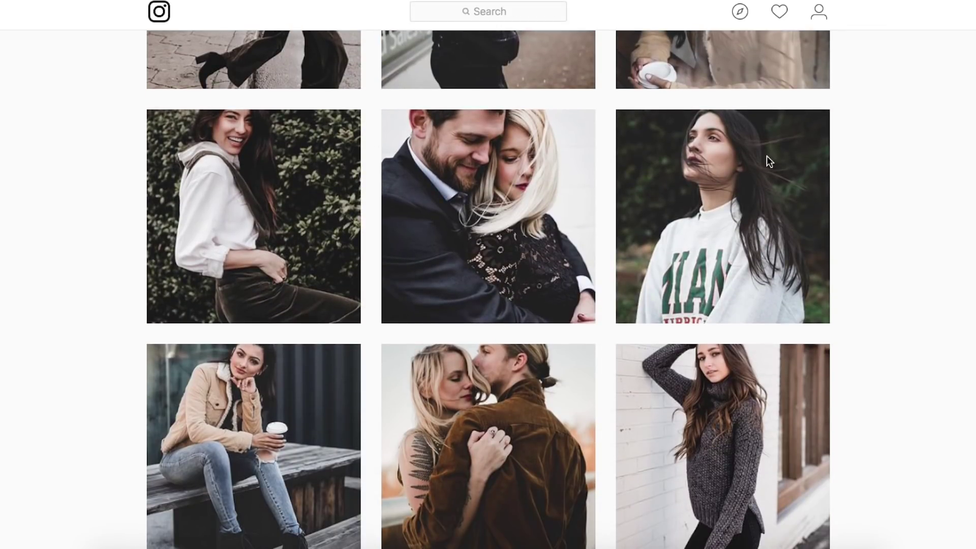
{"action": "scroll", "coordinate": [733, 189], "scroll_direction": "down", "scroll_amount": 6}
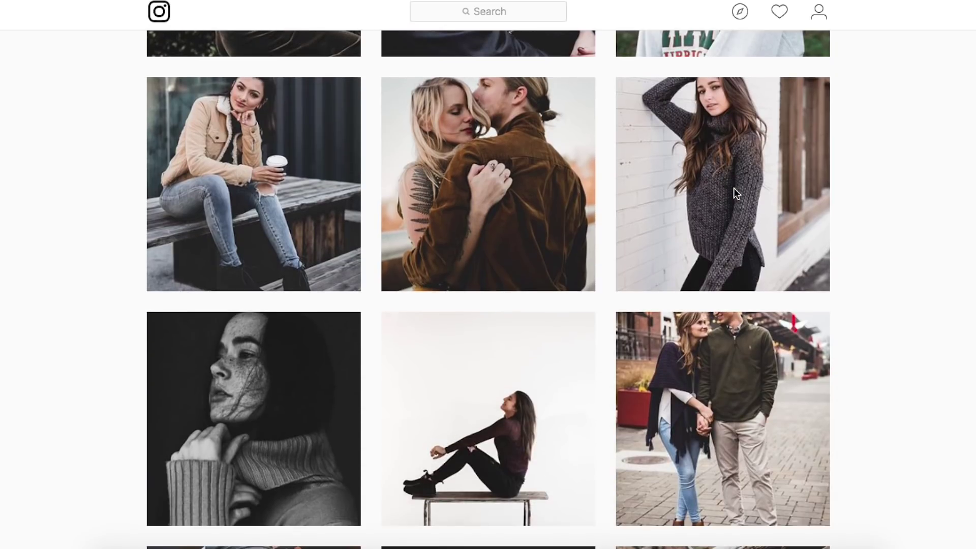
{"action": "scroll", "coordinate": [733, 187], "scroll_direction": "down", "scroll_amount": 5}
{"action": "scroll", "coordinate": [733, 187], "scroll_direction": "down", "scroll_amount": 5}
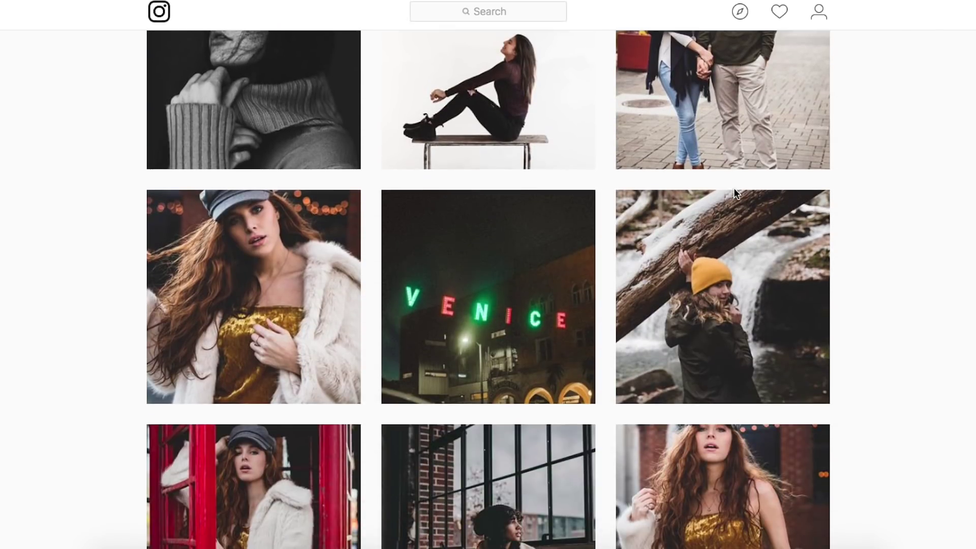
{"action": "scroll", "coordinate": [734, 187], "scroll_direction": "down", "scroll_amount": 8}
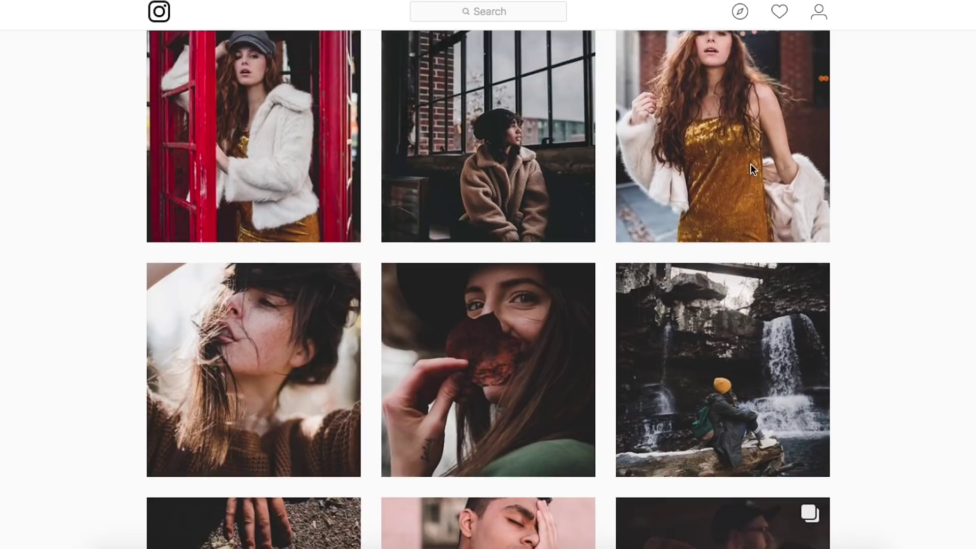
{"action": "scroll", "coordinate": [750, 164], "scroll_direction": "up", "scroll_amount": 20}
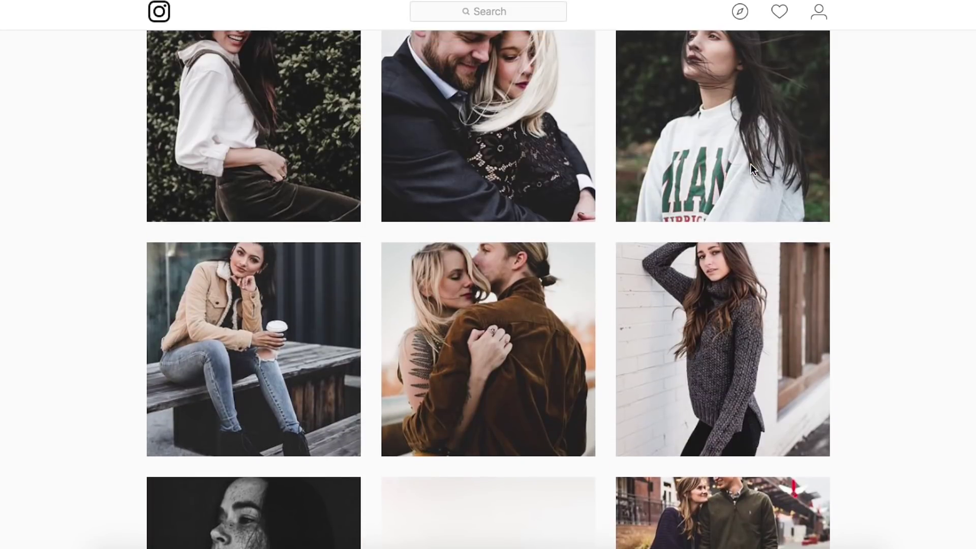
{"action": "scroll", "coordinate": [750, 164], "scroll_direction": "up", "scroll_amount": 8}
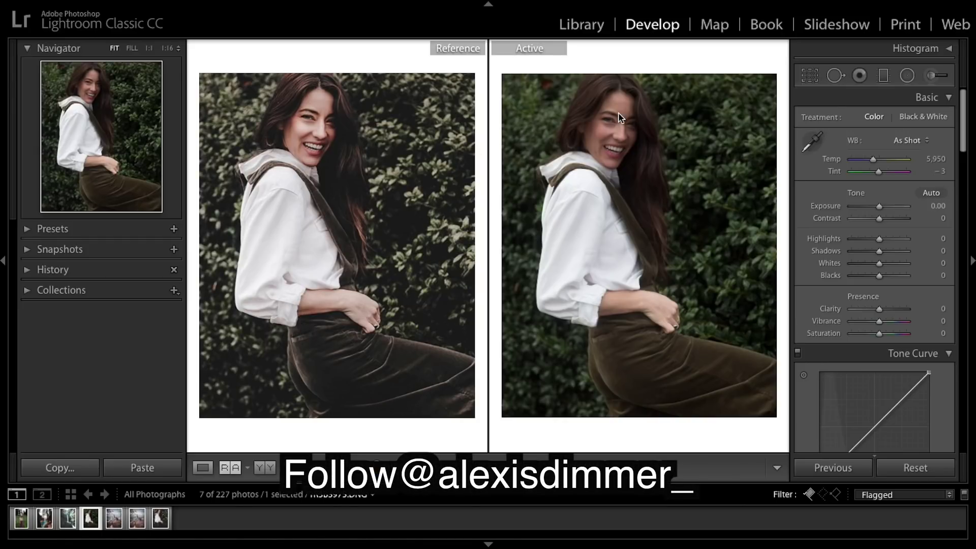
Step: In Lightroom Classic, set the active portrait's white balance to Temp 6,600 and Tint +2
{"action": "left_click", "coordinate": [884, 160]}
{"action": "left_click_drag", "start_coordinate": [884, 161], "coordinate": [881, 160]}
{"action": "left_click", "coordinate": [938, 159]}
{"action": "type", "text": "6600"}
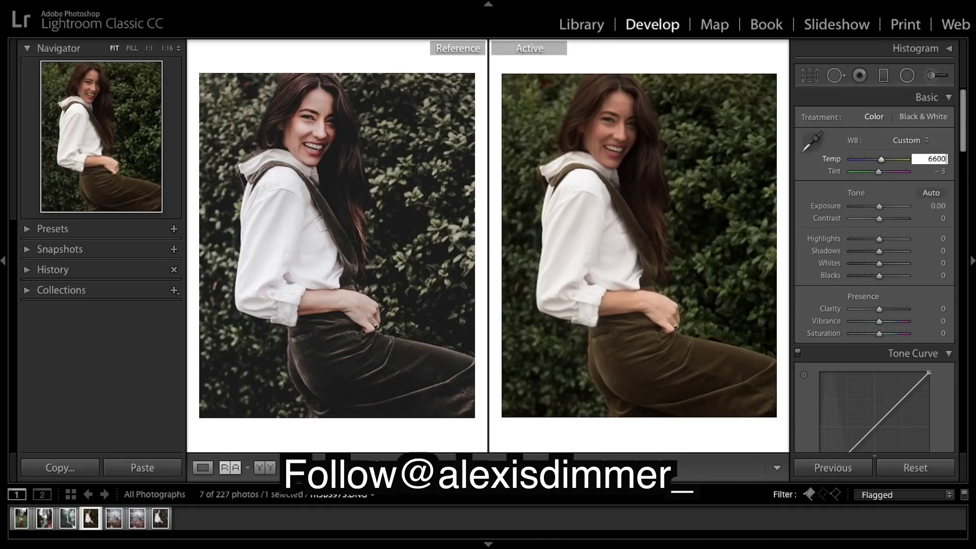
{"action": "key", "text": "Return"}
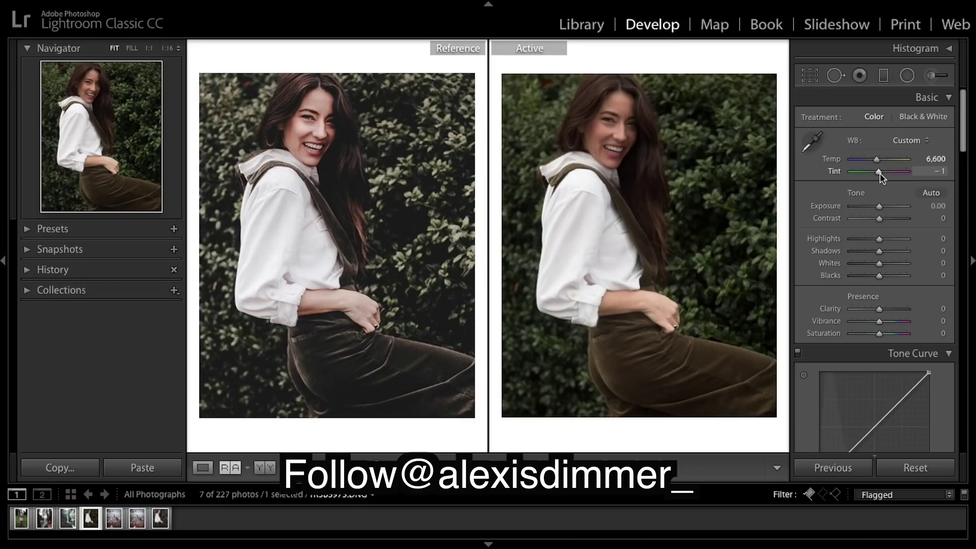
{"action": "left_click_drag", "start_coordinate": [880, 174], "coordinate": [881, 174]}
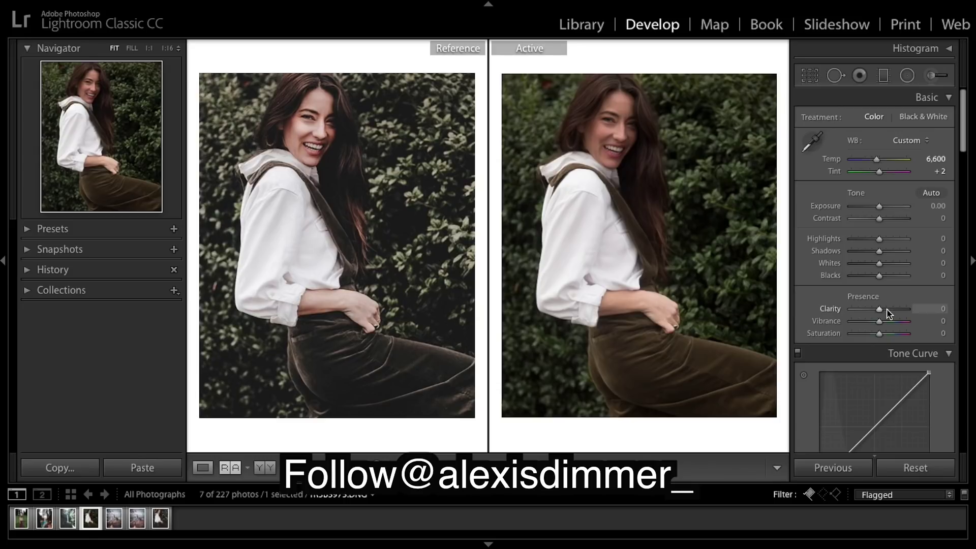
Step: Raise the portrait's Clarity to +55 and its Highlights to +30
{"action": "left_click_drag", "start_coordinate": [887, 314], "coordinate": [895, 312]}
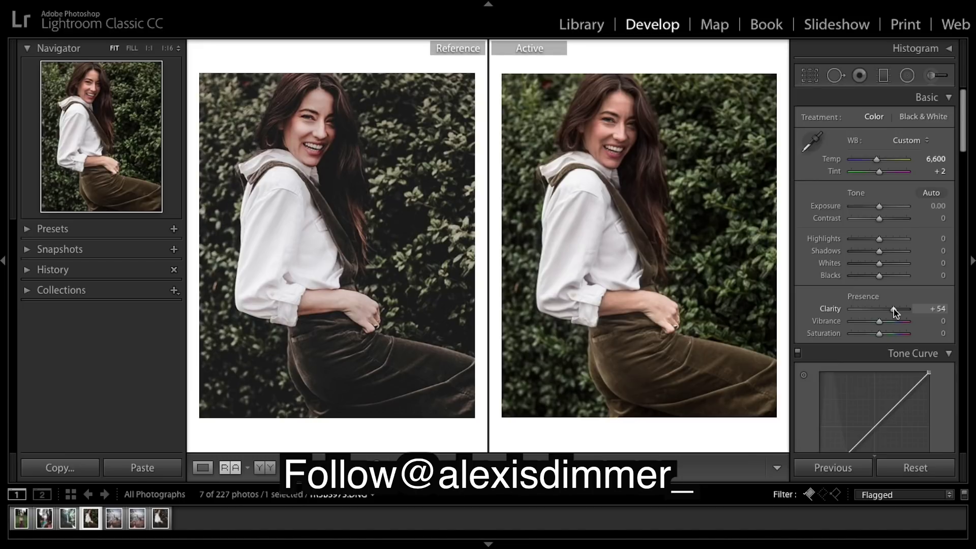
{"action": "left_click_drag", "start_coordinate": [895, 312], "coordinate": [896, 313]}
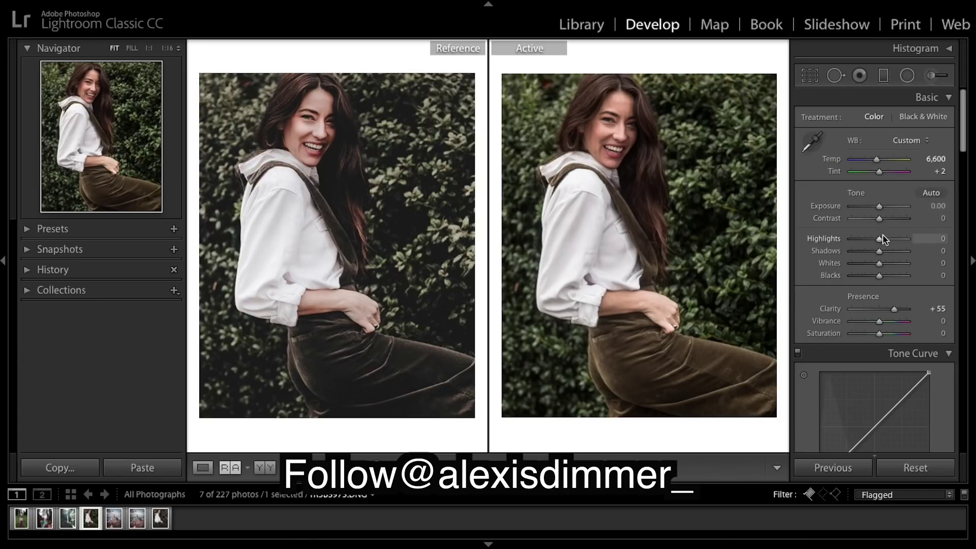
{"action": "left_click_drag", "start_coordinate": [883, 243], "coordinate": [893, 243]}
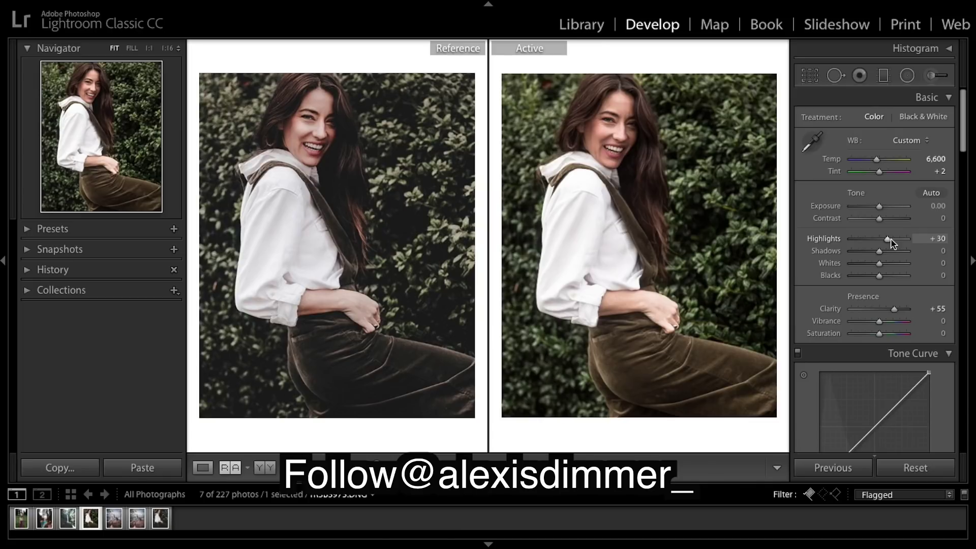
{"action": "left_click_drag", "start_coordinate": [891, 243], "coordinate": [888, 243]}
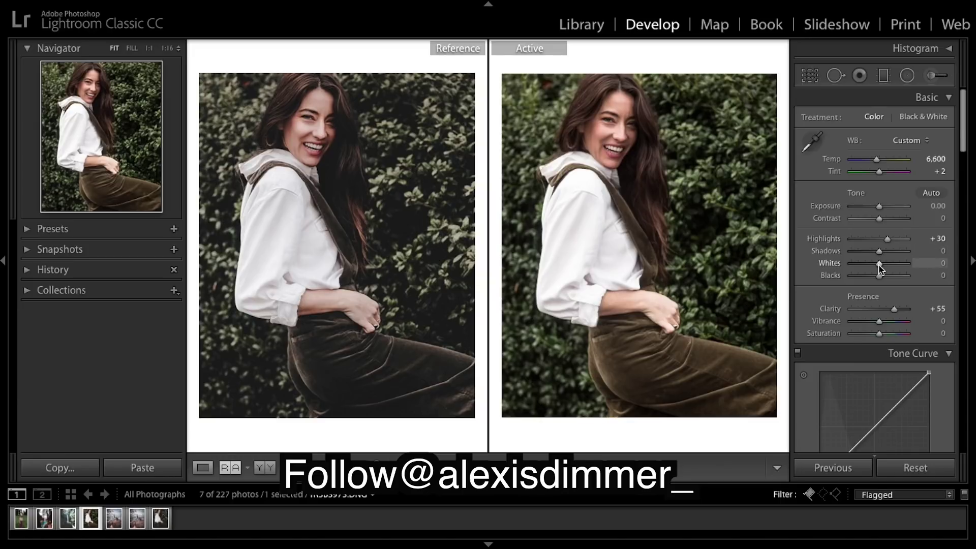
Step: Lower the portrait's Whites to -60 and raise its Shadows to +71
{"action": "left_click_drag", "start_coordinate": [879, 264], "coordinate": [863, 265]}
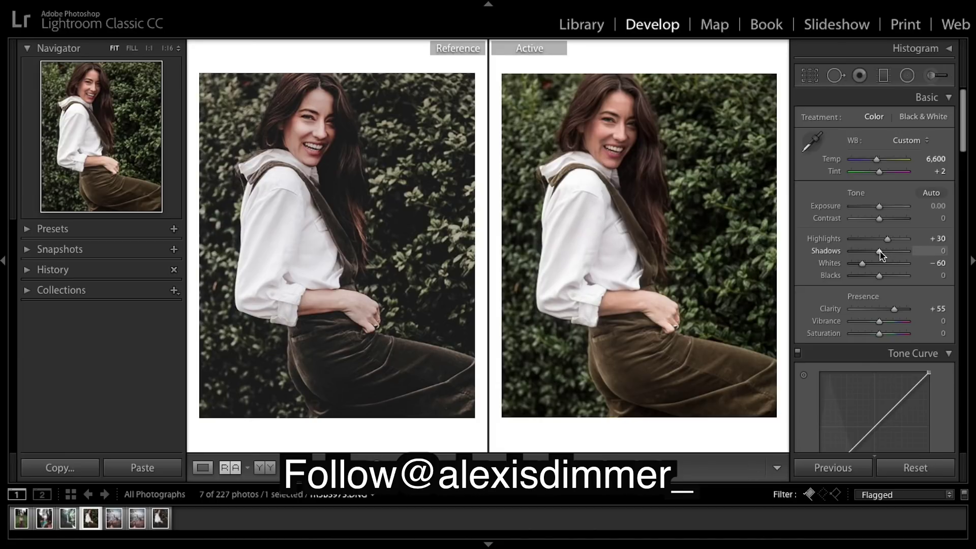
{"action": "left_click_drag", "start_coordinate": [880, 253], "coordinate": [899, 254]}
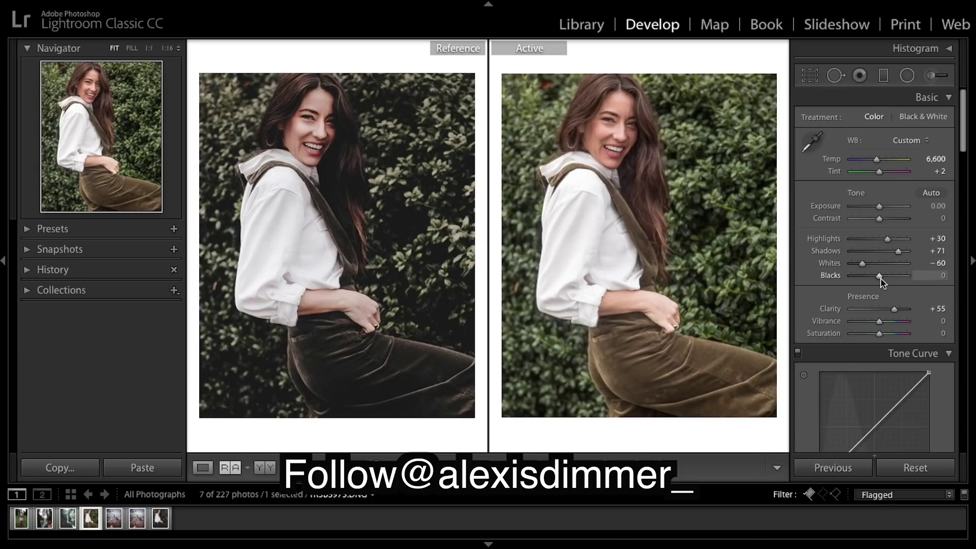
Step: Deepen the portrait's Blacks to -93 and reduce its overall Saturation to -32
{"action": "left_click_drag", "start_coordinate": [880, 279], "coordinate": [856, 285]}
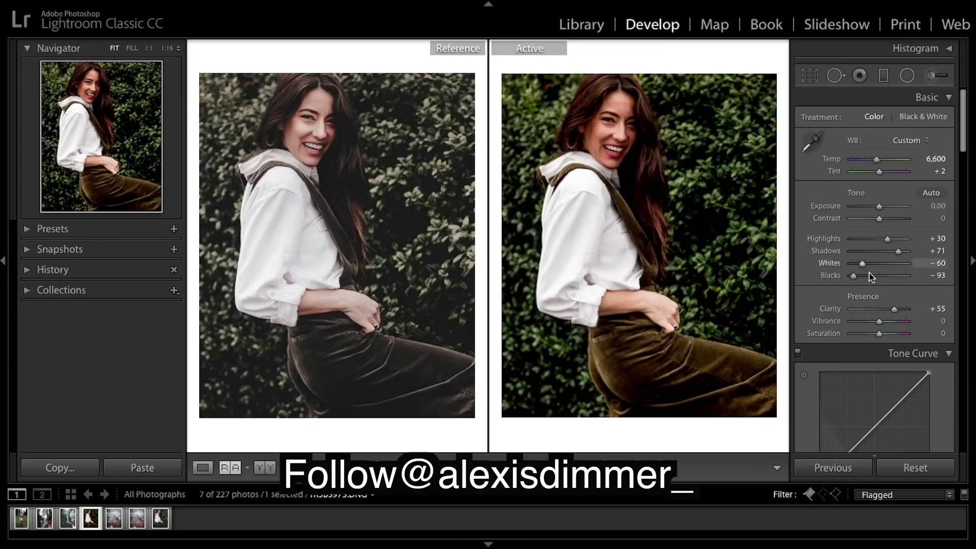
{"action": "left_click_drag", "start_coordinate": [856, 281], "coordinate": [874, 281]}
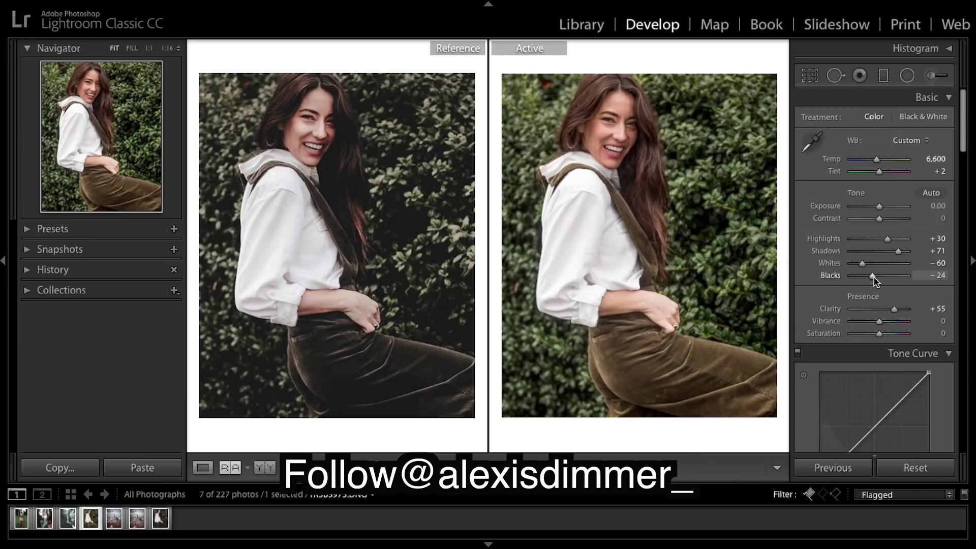
{"action": "left_click_drag", "start_coordinate": [874, 281], "coordinate": [858, 282]}
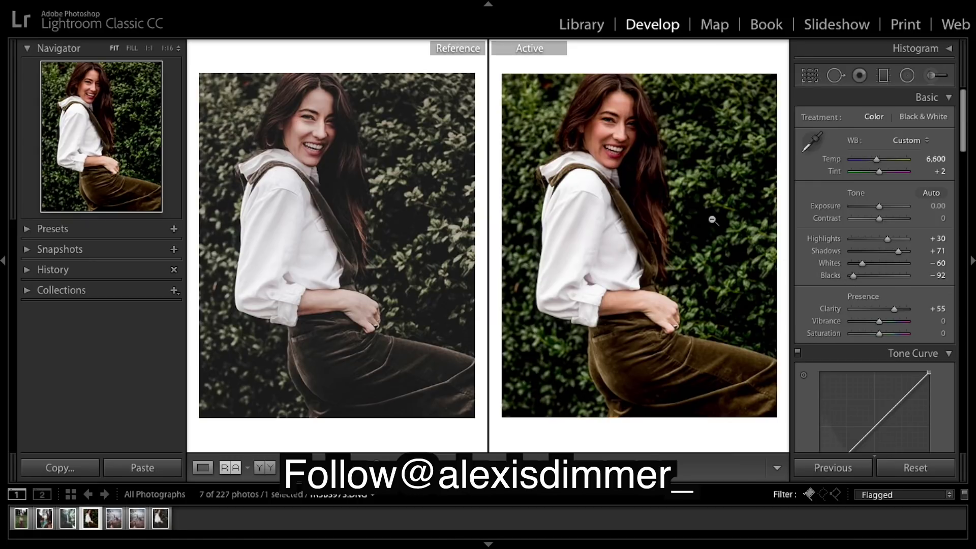
{"action": "scroll", "coordinate": [853, 277], "scroll_direction": "down", "scroll_amount": 2}
{"action": "left_click_drag", "start_coordinate": [854, 277], "coordinate": [855, 278]}
{"action": "scroll", "coordinate": [917, 301], "scroll_direction": "down", "scroll_amount": 4}
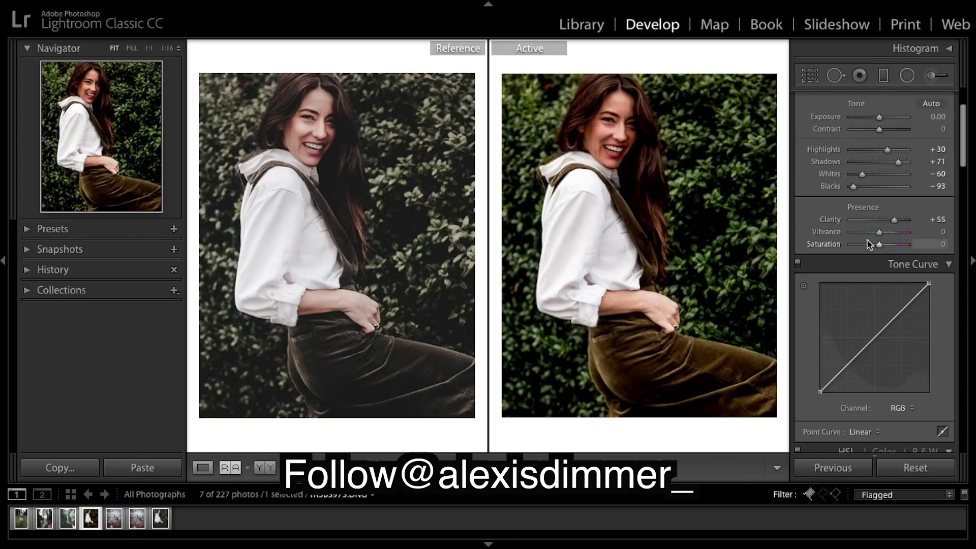
{"action": "left_click_drag", "start_coordinate": [879, 245], "coordinate": [870, 248]}
Step: Shape a faded RGB tone curve with a raised black point, a lowered white point, and slightly lowered shadow, midtone and highlight points
{"action": "scroll", "coordinate": [879, 279], "scroll_direction": "down", "scroll_amount": 2}
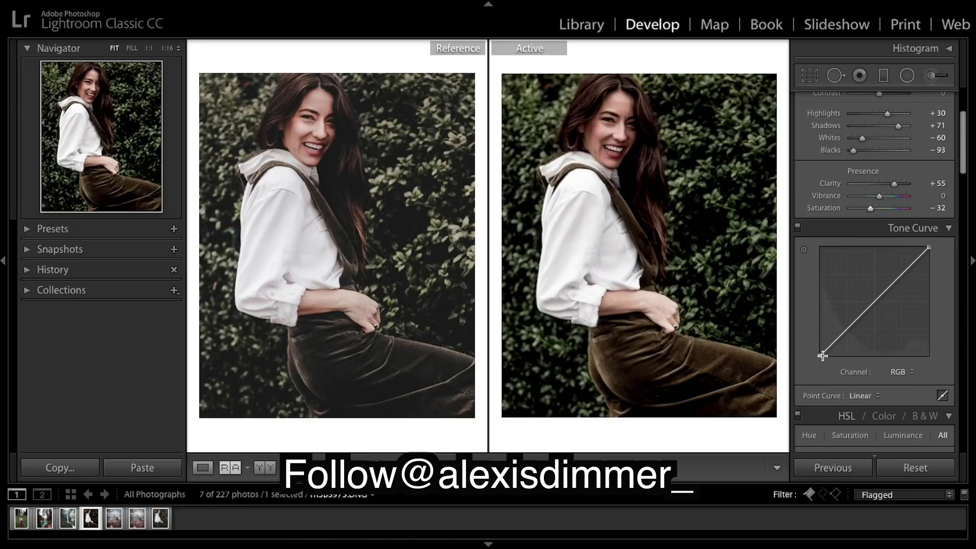
{"action": "left_click_drag", "start_coordinate": [820, 353], "coordinate": [874, 310]}
{"action": "left_click_drag", "start_coordinate": [903, 275], "coordinate": [903, 280]}
{"action": "left_click_drag", "start_coordinate": [930, 247], "coordinate": [932, 257]}
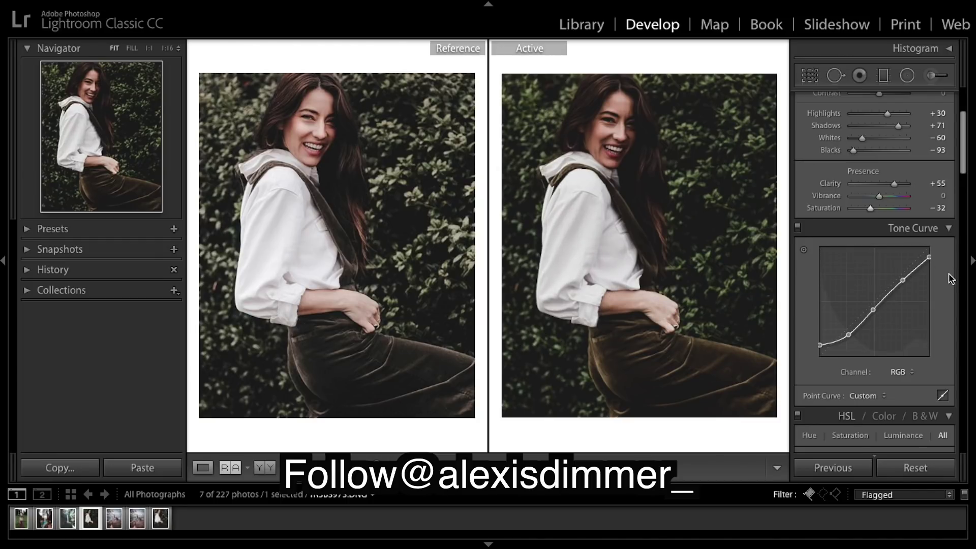
Step: Brighten the foliage with HSL Luminance, setting Green to +100 and Yellow to +70
{"action": "scroll", "coordinate": [868, 233], "scroll_direction": "up", "scroll_amount": 5}
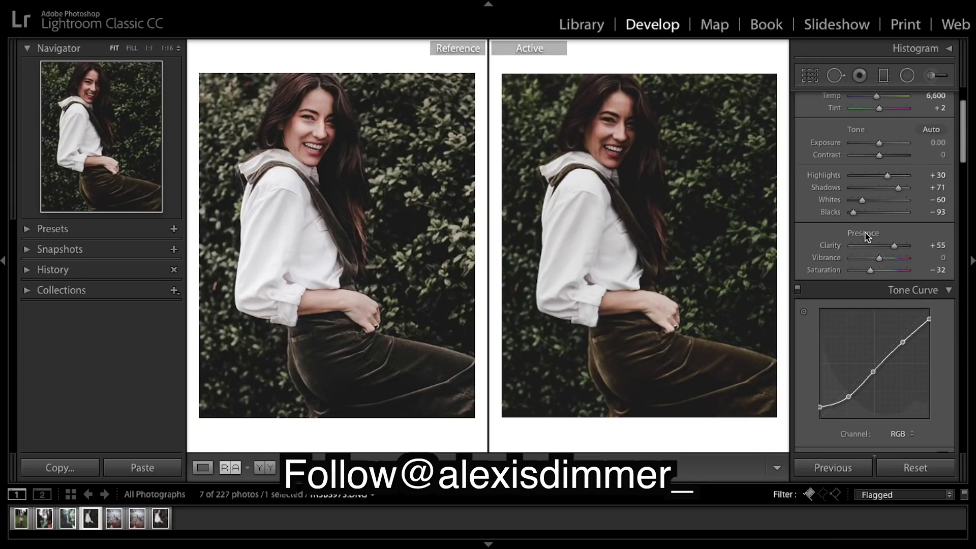
{"action": "scroll", "coordinate": [867, 237], "scroll_direction": "down", "scroll_amount": 15}
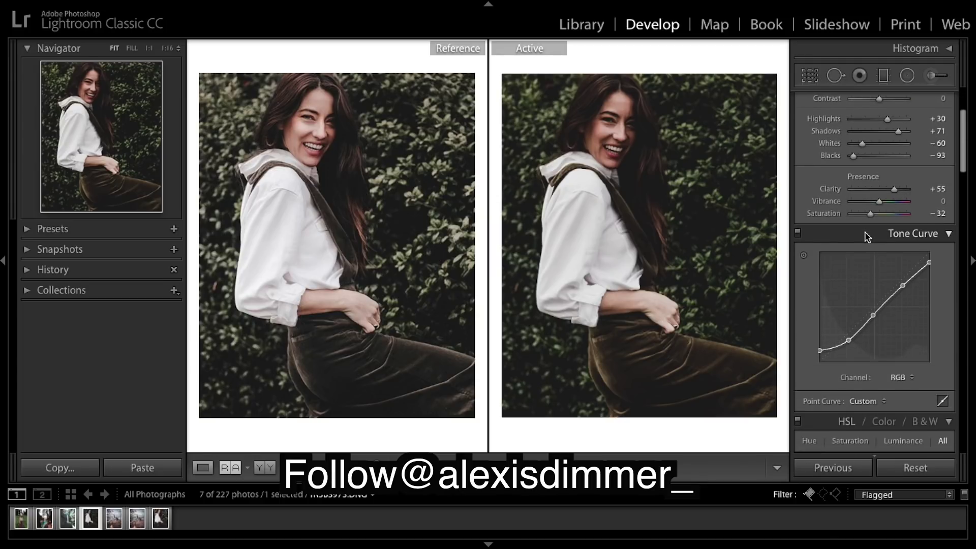
{"action": "scroll", "coordinate": [867, 236], "scroll_direction": "down", "scroll_amount": 4}
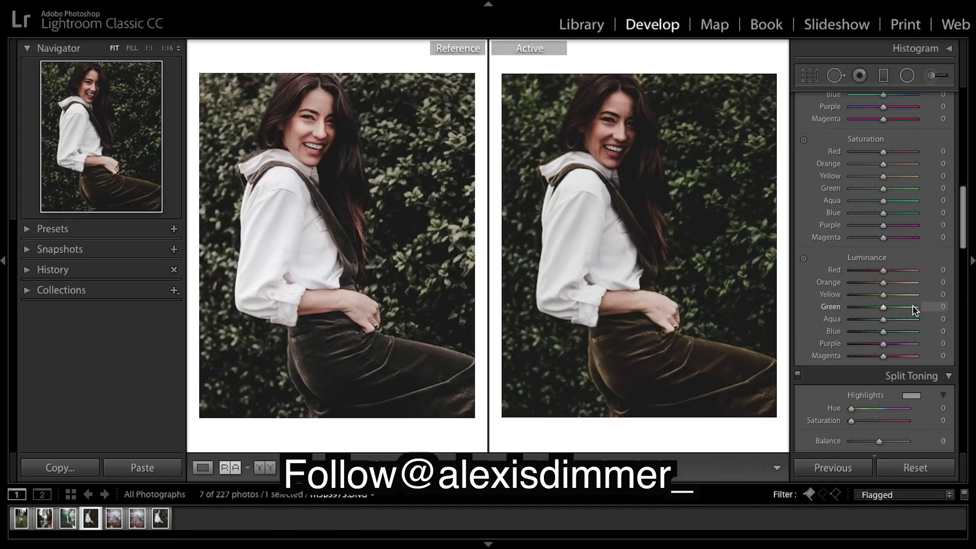
{"action": "left_click", "coordinate": [937, 307]}
{"action": "type", "text": "-100"}
{"action": "key", "text": "Return"}
{"action": "left_click_drag", "start_coordinate": [852, 307], "coordinate": [966, 307]}
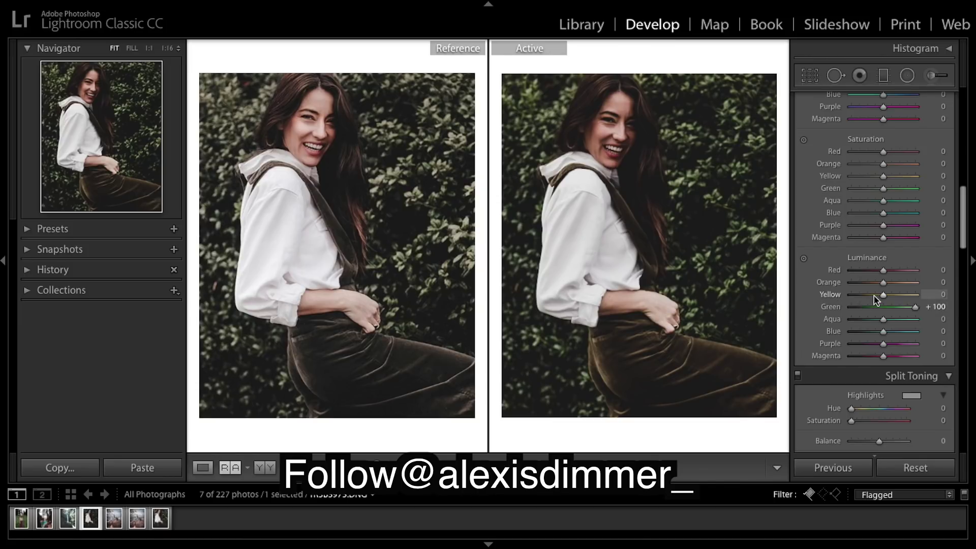
{"action": "left_click_drag", "start_coordinate": [884, 296], "coordinate": [906, 294]}
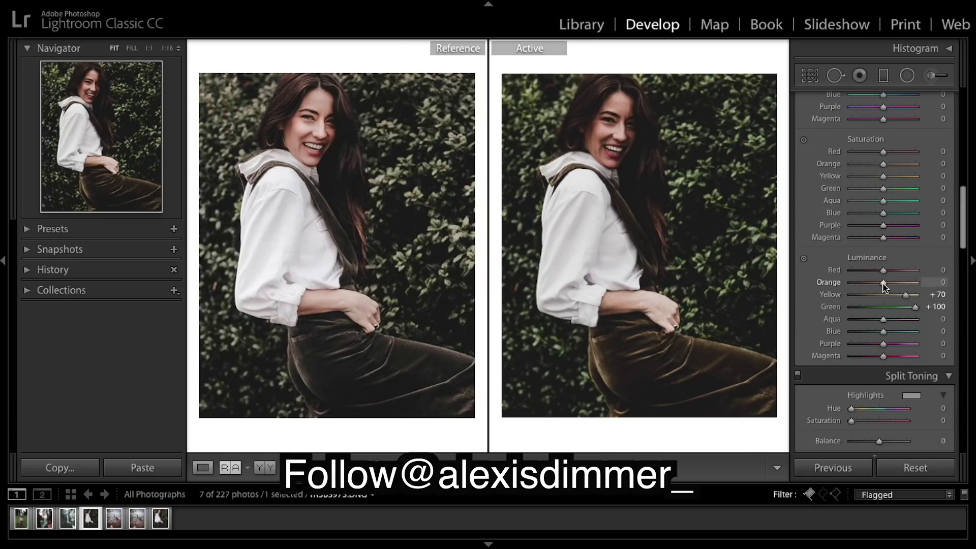
Step: Brighten the skin tones with HSL Luminance, setting Orange to +25 and Red to +42
{"action": "left_click_drag", "start_coordinate": [884, 287], "coordinate": [887, 288]}
{"action": "left_click_drag", "start_coordinate": [886, 283], "coordinate": [893, 286]}
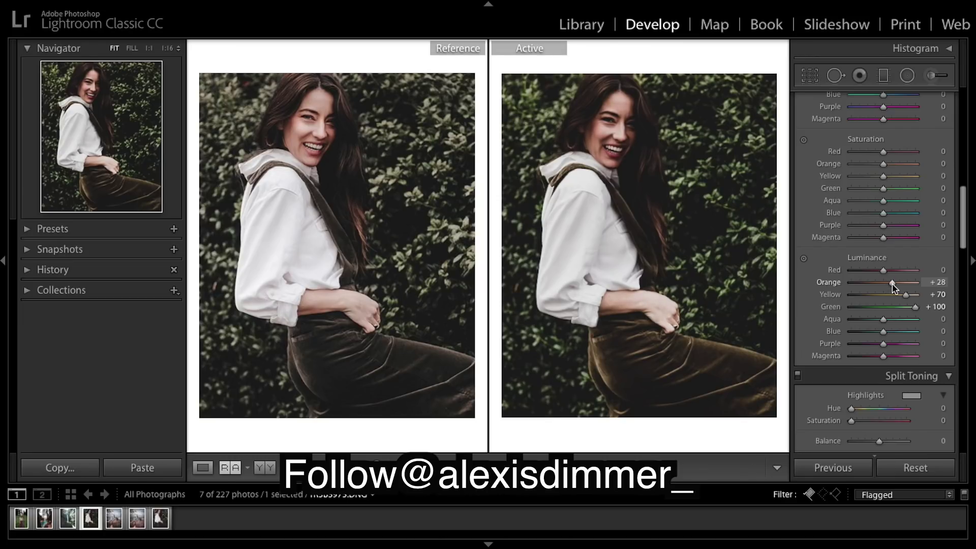
{"action": "left_click_drag", "start_coordinate": [894, 287], "coordinate": [891, 285]}
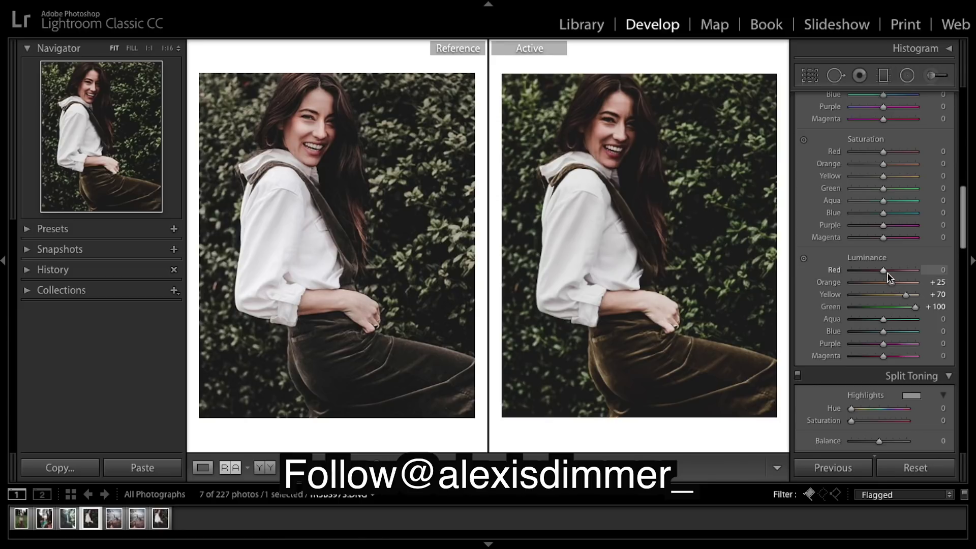
{"action": "mouse_move", "coordinate": [883, 274]}
{"action": "left_mouse_down"}
{"action": "mouse_move", "coordinate": [915, 273]}
{"action": "mouse_move", "coordinate": [898, 276]}
{"action": "left_mouse_up"}
Step: Shift the foliage greens toward yellow by setting the HSL Green Hue to -50
{"action": "scroll", "coordinate": [901, 202], "scroll_direction": "down", "scroll_amount": 5}
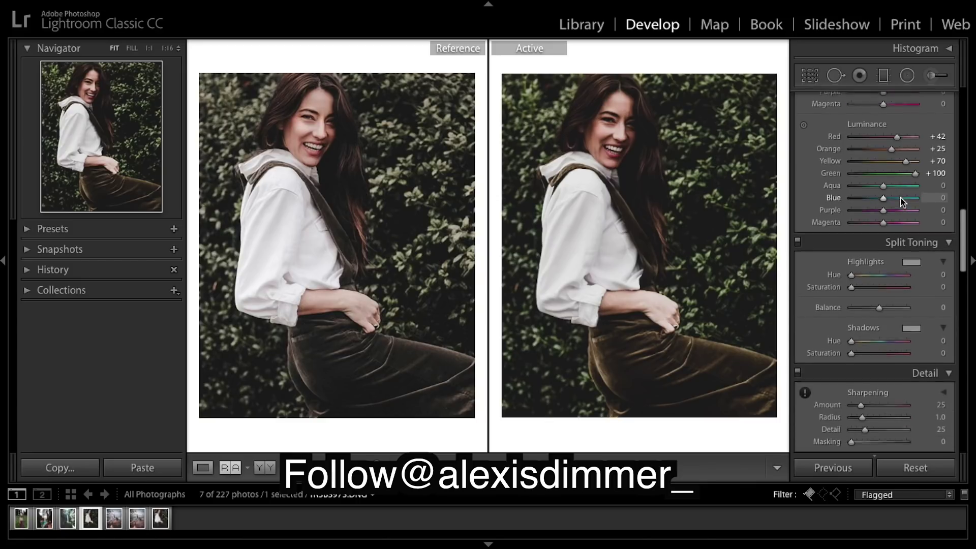
{"action": "scroll", "coordinate": [902, 201], "scroll_direction": "down", "scroll_amount": 1}
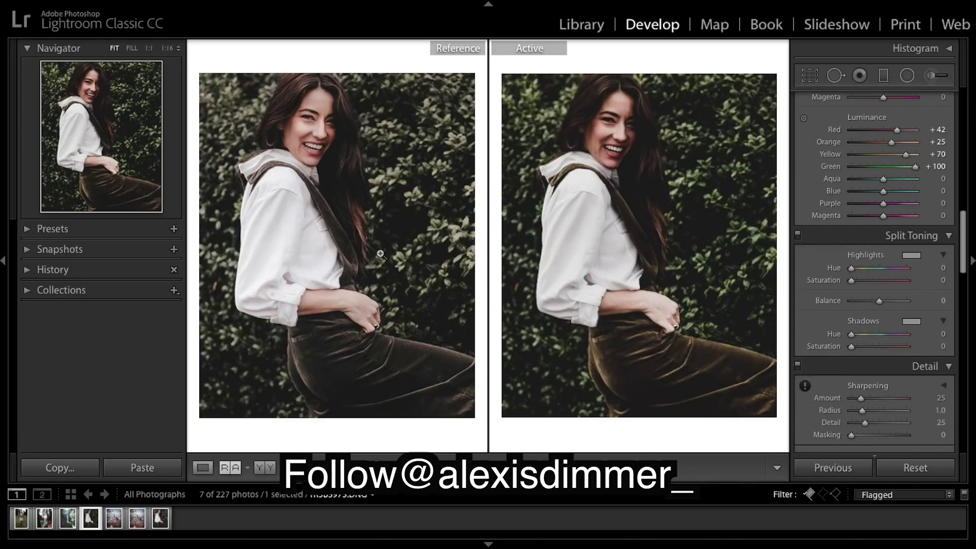
{"action": "scroll", "coordinate": [875, 203], "scroll_direction": "up", "scroll_amount": 14}
{"action": "scroll", "coordinate": [876, 202], "scroll_direction": "down", "scroll_amount": 5}
{"action": "scroll", "coordinate": [875, 203], "scroll_direction": "down", "scroll_amount": 1}
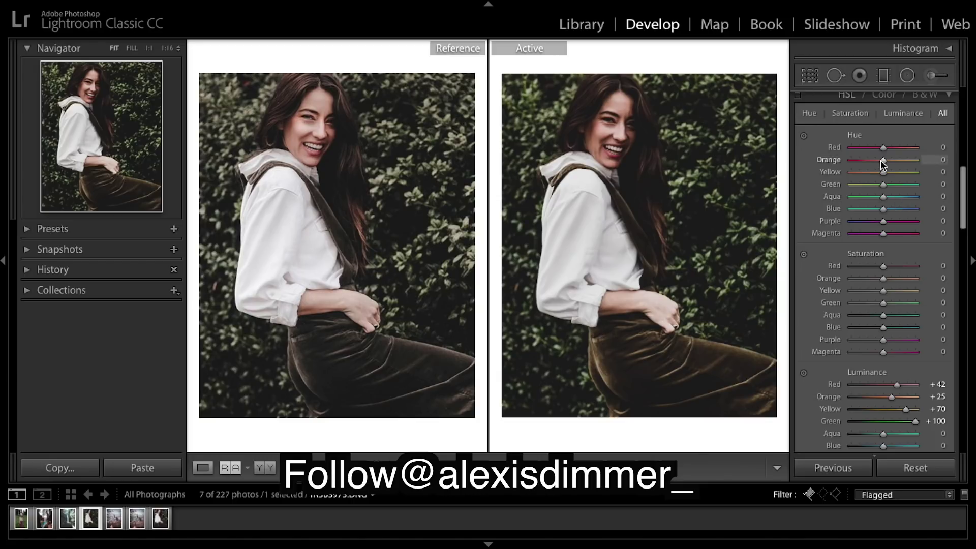
{"action": "left_click_drag", "start_coordinate": [883, 187], "coordinate": [868, 189]}
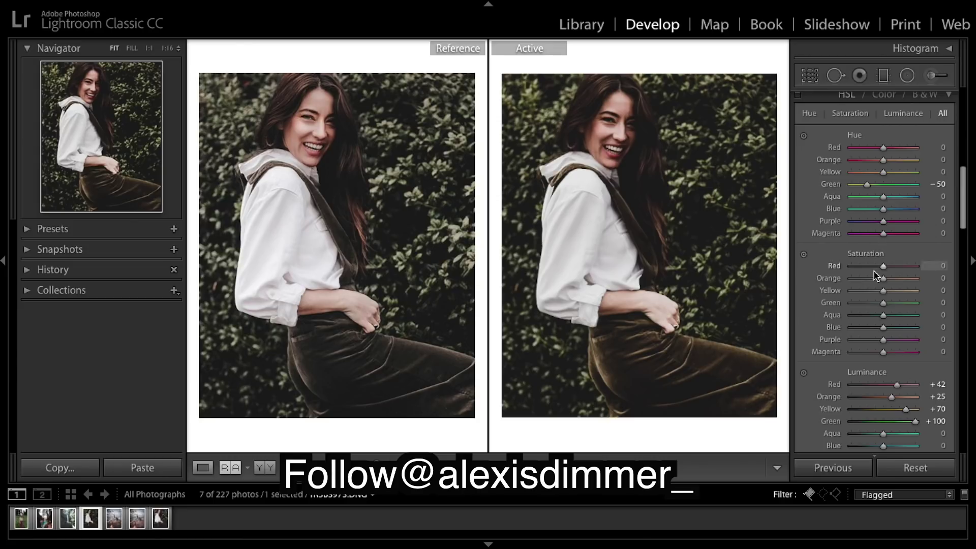
Step: Adjust the HSL Saturation of the foliage colours, setting Yellow to -80 and Green to +10
{"action": "left_click", "coordinate": [871, 303]}
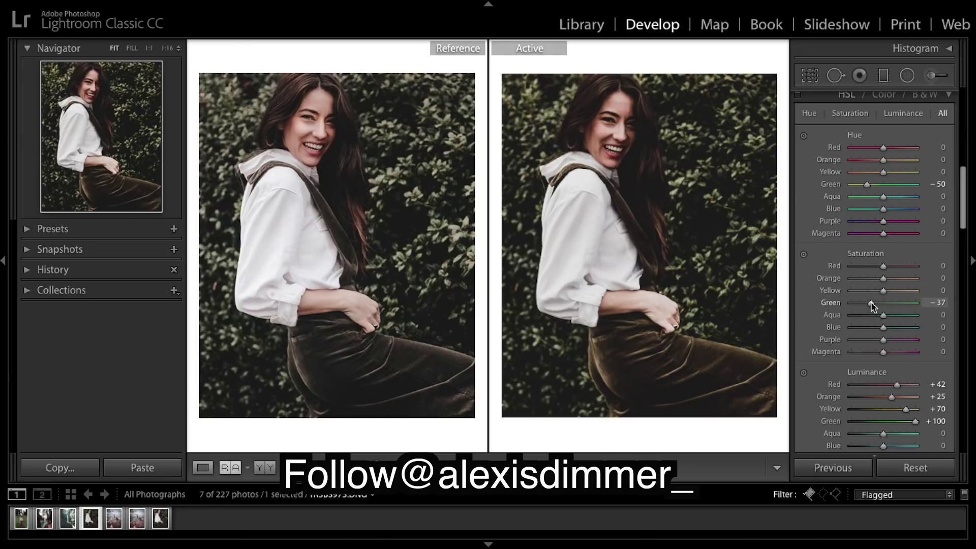
{"action": "mouse_move", "coordinate": [871, 305]}
{"action": "left_mouse_down"}
{"action": "mouse_move", "coordinate": [861, 304]}
{"action": "mouse_move", "coordinate": [886, 305]}
{"action": "left_mouse_up"}
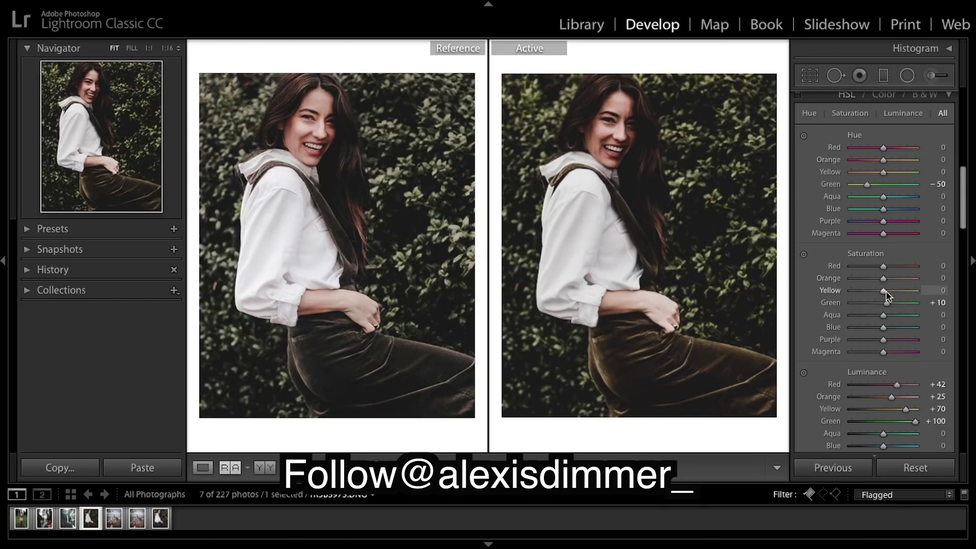
{"action": "left_click_drag", "start_coordinate": [886, 290], "coordinate": [866, 292]}
{"action": "left_click_drag", "start_coordinate": [863, 290], "coordinate": [855, 300]}
{"action": "left_click", "coordinate": [864, 303]}
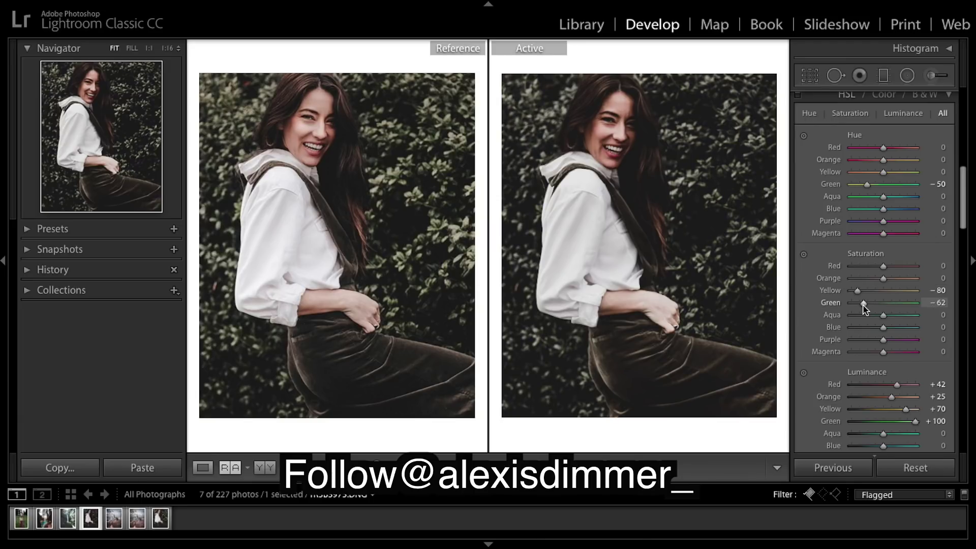
{"action": "left_click_drag", "start_coordinate": [865, 310], "coordinate": [879, 310]}
Step: Warm the highlights with Split Toning, using Hue 45 and Saturation 3
{"action": "scroll", "coordinate": [887, 300], "scroll_direction": "down", "scroll_amount": 3}
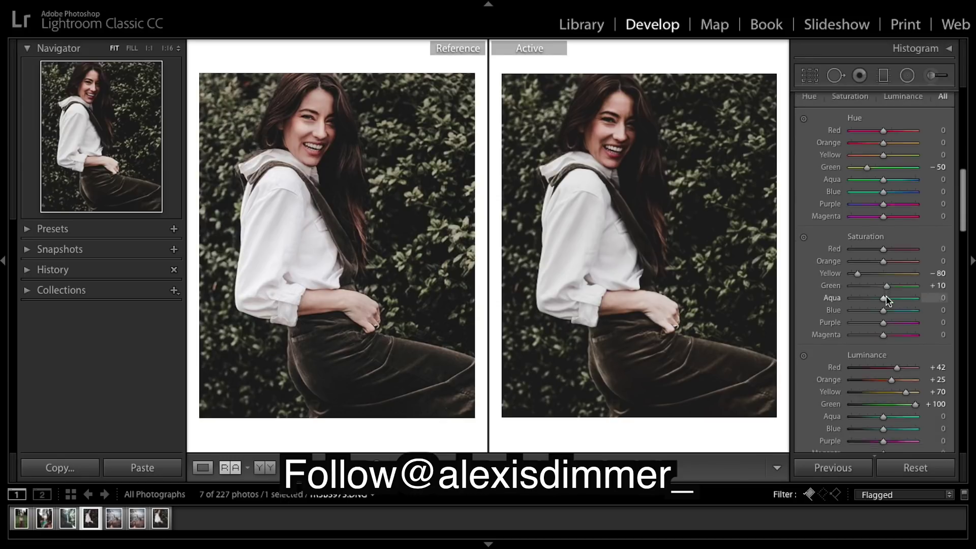
{"action": "scroll", "coordinate": [877, 159], "scroll_direction": "up", "scroll_amount": 3}
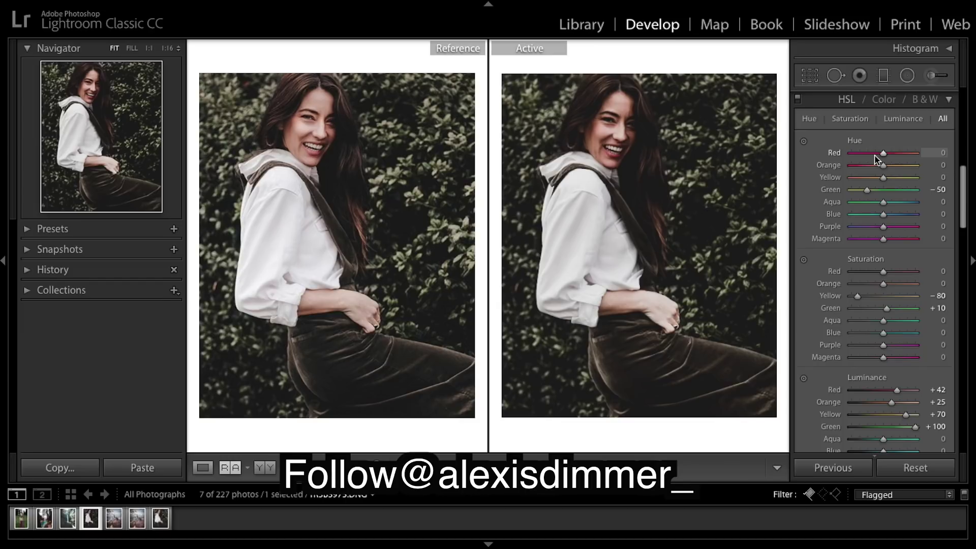
{"action": "scroll", "coordinate": [877, 159], "scroll_direction": "down", "scroll_amount": 2}
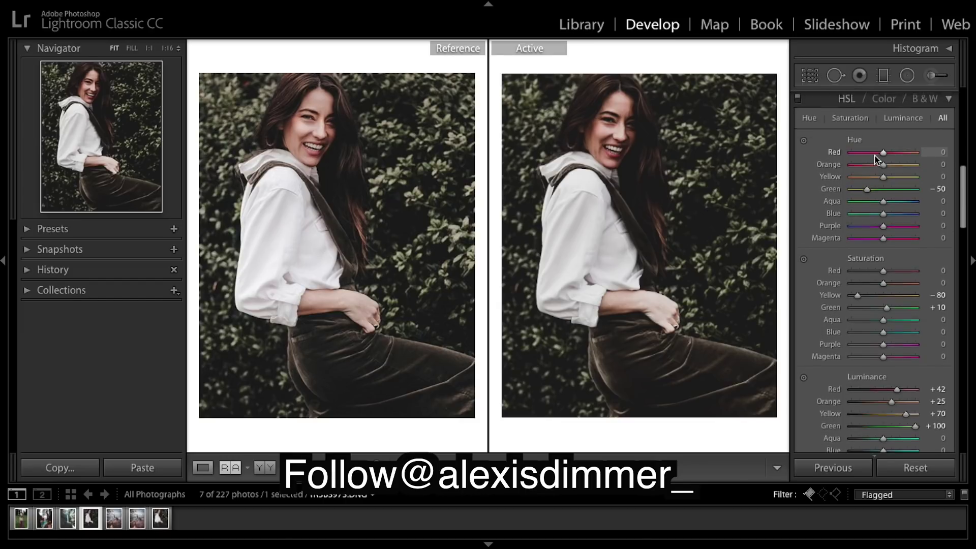
{"action": "scroll", "coordinate": [897, 264], "scroll_direction": "down", "scroll_amount": 3}
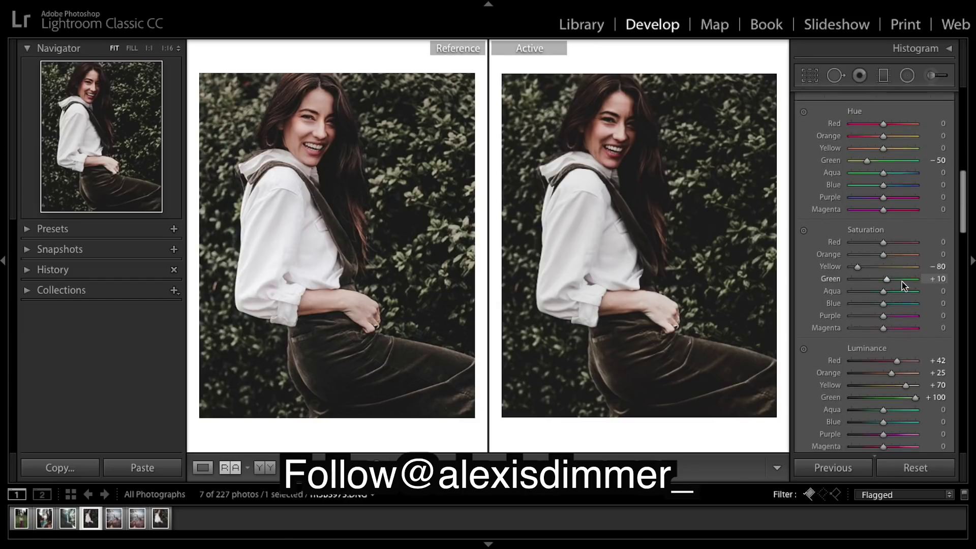
{"action": "scroll", "coordinate": [904, 286], "scroll_direction": "down", "scroll_amount": 5}
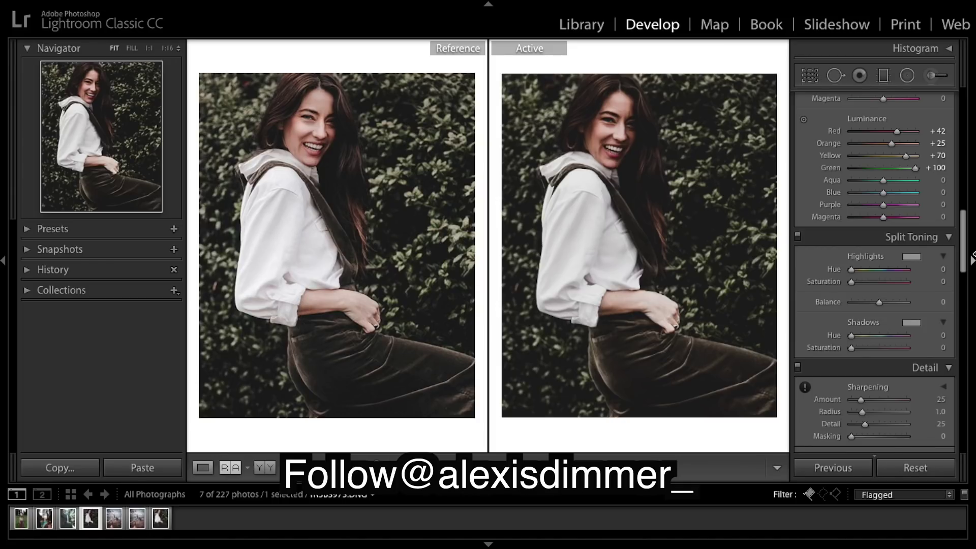
{"action": "left_click_drag", "start_coordinate": [851, 271], "coordinate": [858, 272]}
{"action": "left_click_drag", "start_coordinate": [858, 269], "coordinate": [854, 286]}
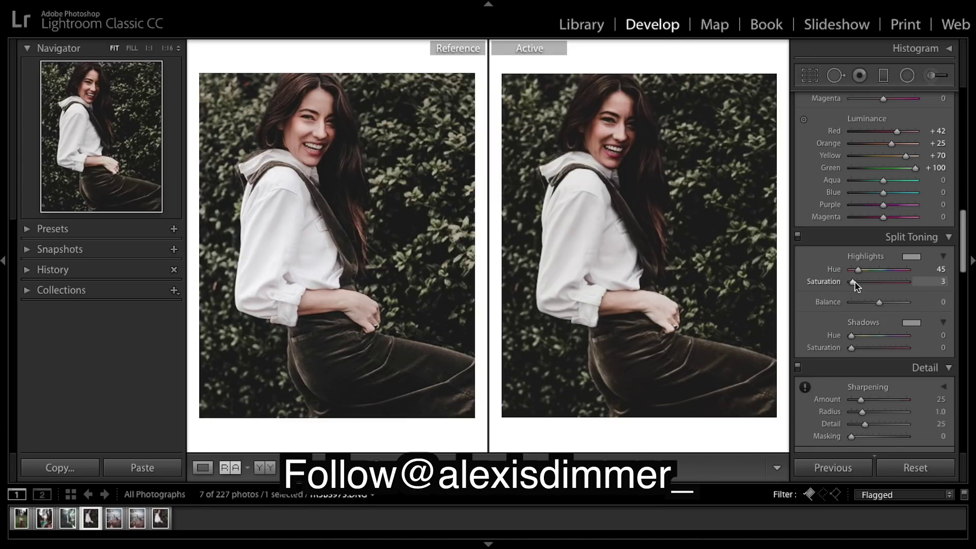
Step: Tint the shadows blue with Split Toning, using Hue 213 and a very low Saturation
{"action": "left_click_drag", "start_coordinate": [852, 336], "coordinate": [881, 342]}
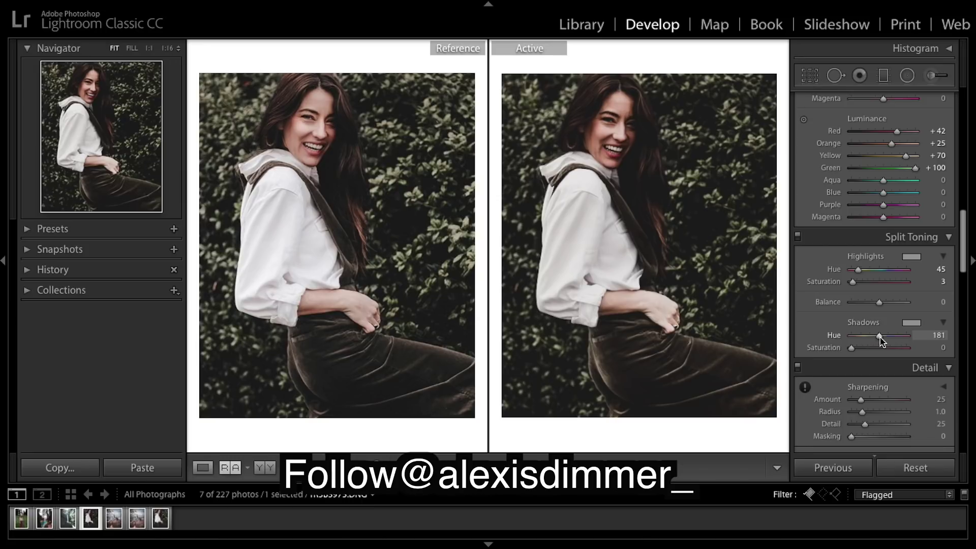
{"action": "left_click_drag", "start_coordinate": [880, 337], "coordinate": [886, 342]}
{"action": "left_click_drag", "start_coordinate": [852, 349], "coordinate": [854, 350]}
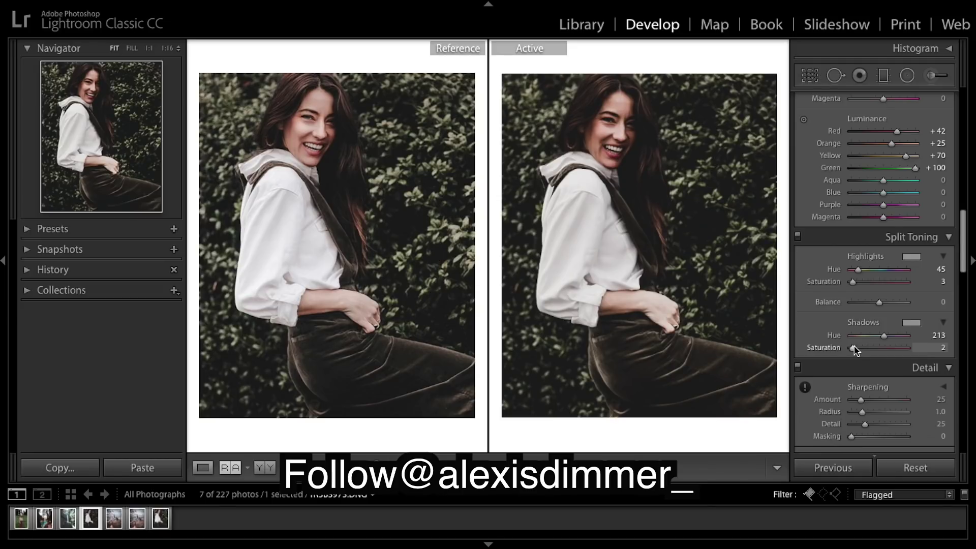
{"action": "left_click_drag", "start_coordinate": [855, 350], "coordinate": [858, 353]}
Step: Add film grain to the portrait with a Grain Amount of 29
{"action": "scroll", "coordinate": [885, 340], "scroll_direction": "down", "scroll_amount": 7}
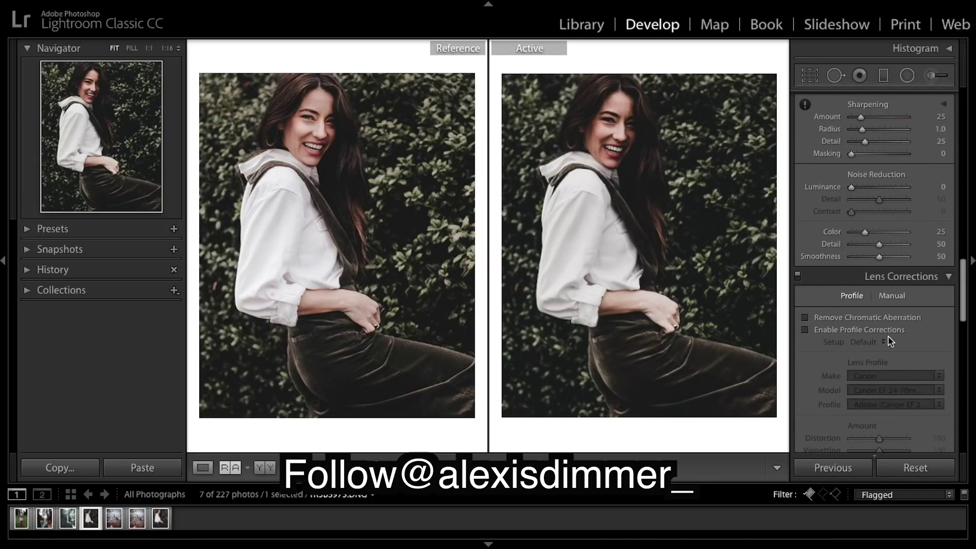
{"action": "scroll", "coordinate": [890, 341], "scroll_direction": "down", "scroll_amount": 5}
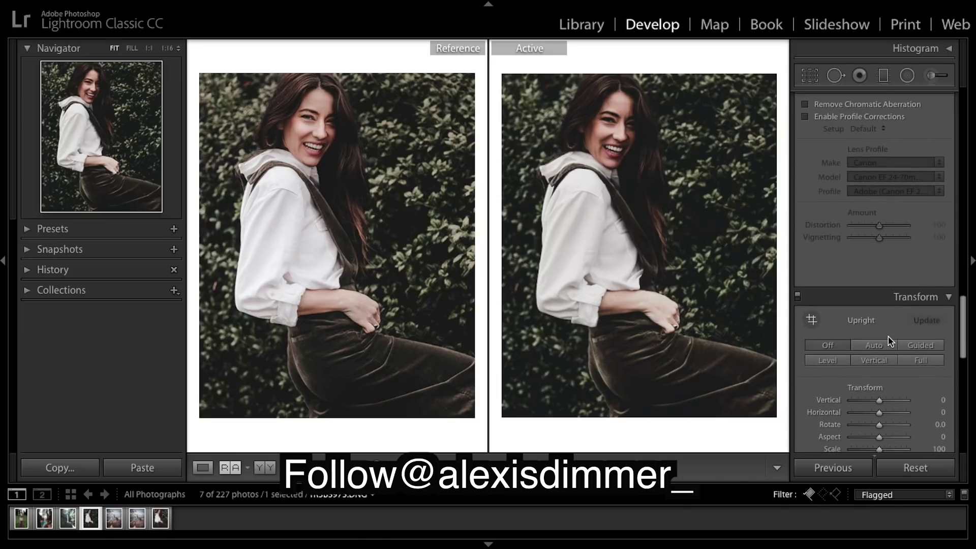
{"action": "scroll", "coordinate": [891, 341], "scroll_direction": "down", "scroll_amount": 6}
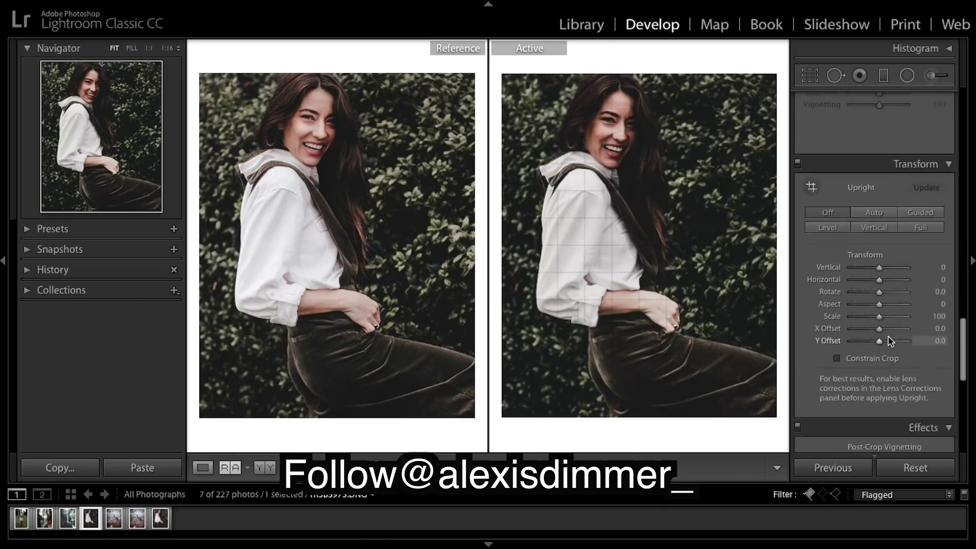
{"action": "scroll", "coordinate": [890, 341], "scroll_direction": "down", "scroll_amount": 2}
{"action": "left_click_drag", "start_coordinate": [861, 276], "coordinate": [869, 280]}
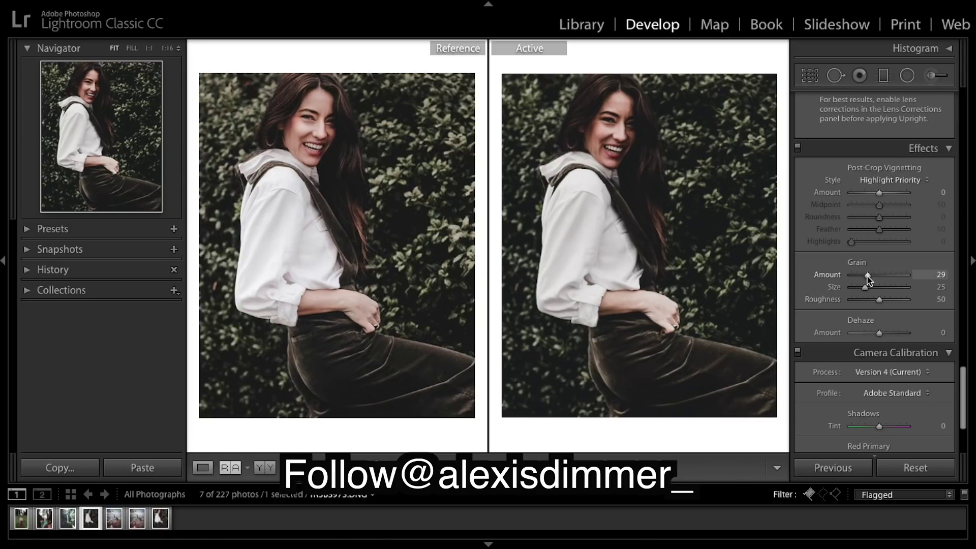
Step: Draw an oval Radial Filter over the woman's face in the active photo
{"action": "scroll", "coordinate": [894, 285], "scroll_direction": "down", "scroll_amount": 3}
{"action": "scroll", "coordinate": [894, 286], "scroll_direction": "up", "scroll_amount": 8}
{"action": "scroll", "coordinate": [896, 287], "scroll_direction": "up", "scroll_amount": 10}
{"action": "scroll", "coordinate": [895, 287], "scroll_direction": "down", "scroll_amount": 1}
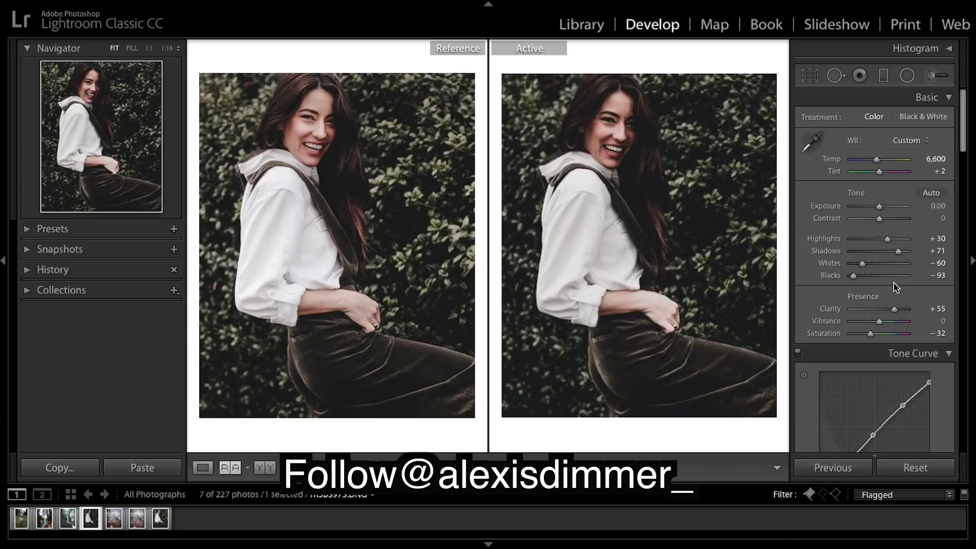
{"action": "left_click", "coordinate": [907, 75]}
{"action": "left_click_drag", "start_coordinate": [608, 121], "coordinate": [639, 165]}
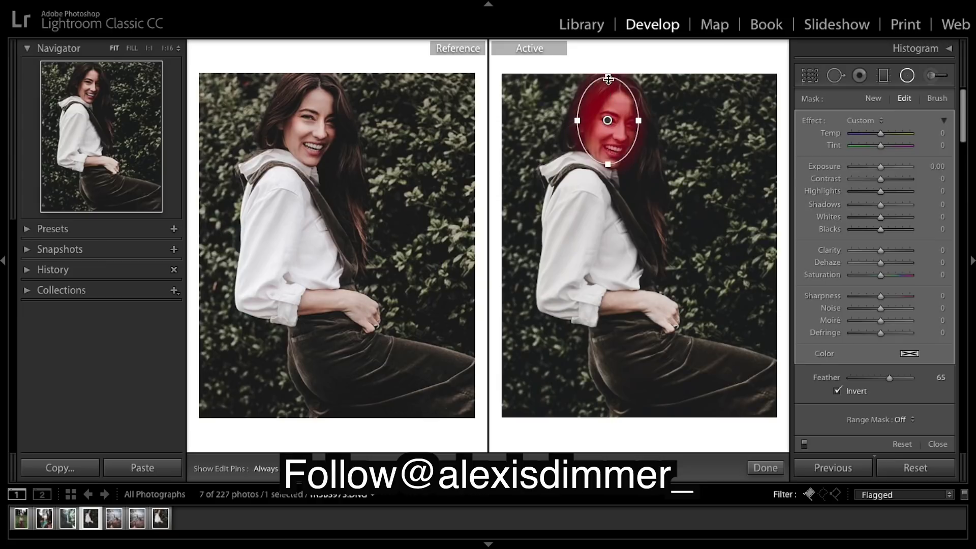
Step: Reposition and resize the Radial Filter so its oval fits closely around the woman's face
{"action": "right_click", "coordinate": [604, 81]}
{"action": "left_click", "coordinate": [604, 82]}
{"action": "right_click", "coordinate": [606, 81]}
{"action": "left_click", "coordinate": [607, 80]}
{"action": "left_click_drag", "start_coordinate": [608, 80], "coordinate": [608, 78]}
{"action": "left_click_drag", "start_coordinate": [612, 118], "coordinate": [639, 126]}
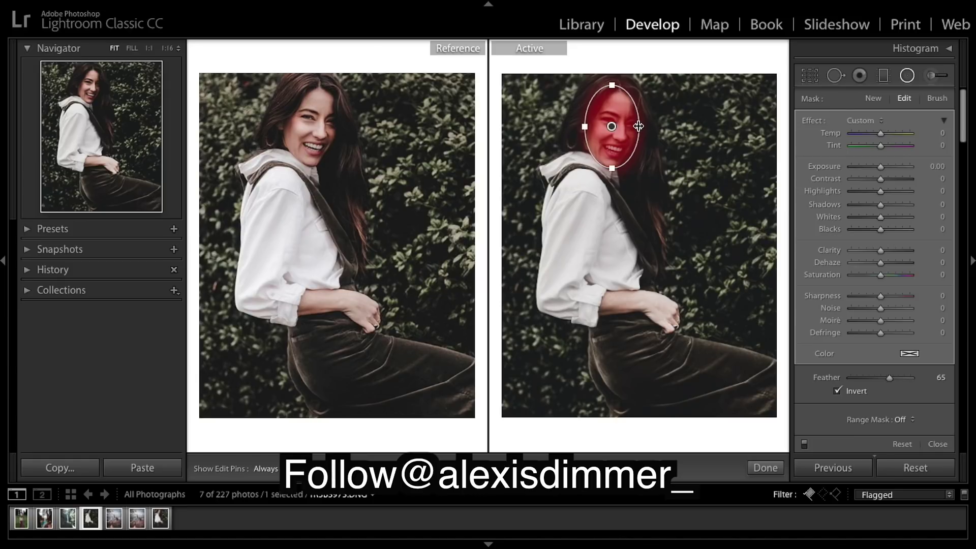
{"action": "left_click_drag", "start_coordinate": [611, 86], "coordinate": [612, 89]}
{"action": "left_click_drag", "start_coordinate": [611, 133], "coordinate": [613, 130]}
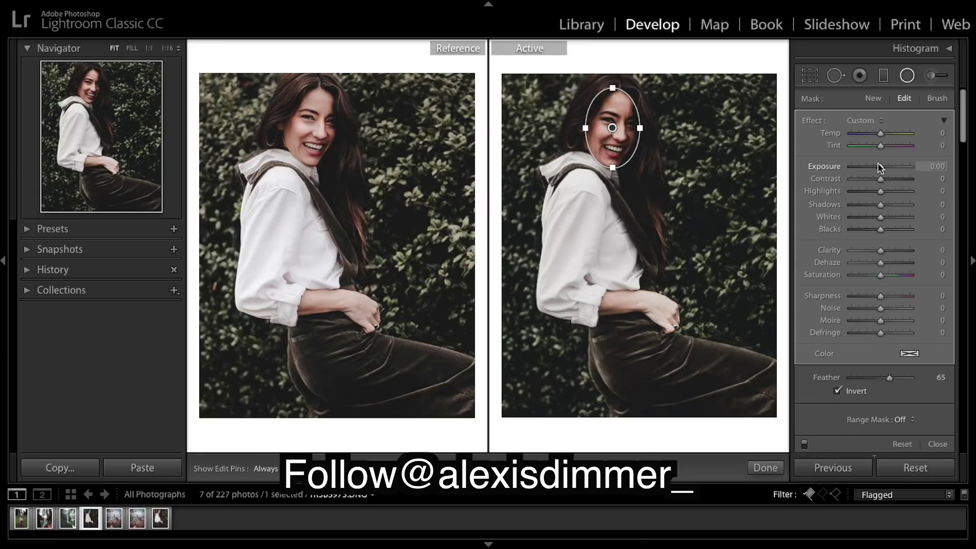
Step: Brighten the face inside the Radial Filter with Exposure 0.15 and Shadows 80, and finish the mask
{"action": "left_click_drag", "start_coordinate": [881, 169], "coordinate": [882, 166]}
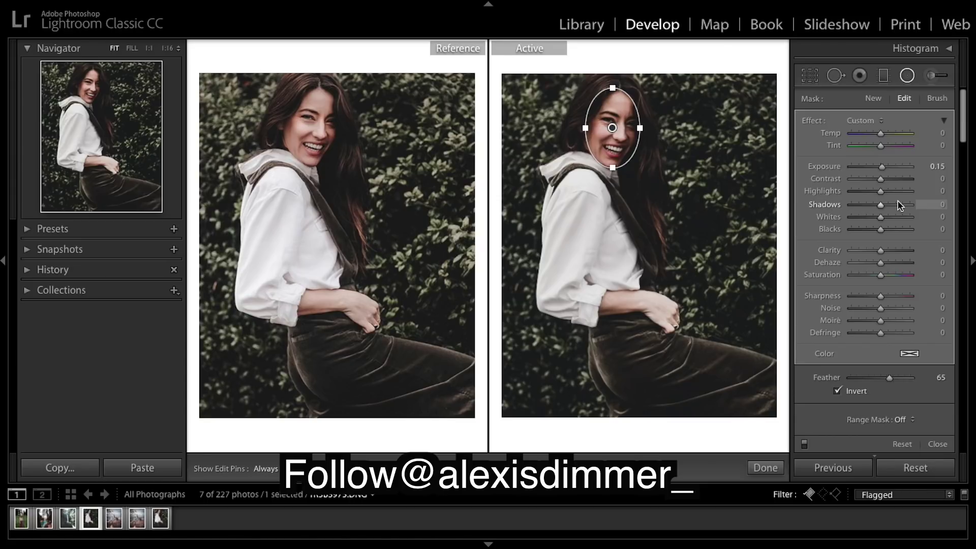
{"action": "mouse_move", "coordinate": [908, 204]}
{"action": "left_mouse_down"}
{"action": "mouse_move", "coordinate": [840, 205]}
{"action": "mouse_move", "coordinate": [913, 204]}
{"action": "left_mouse_up"}
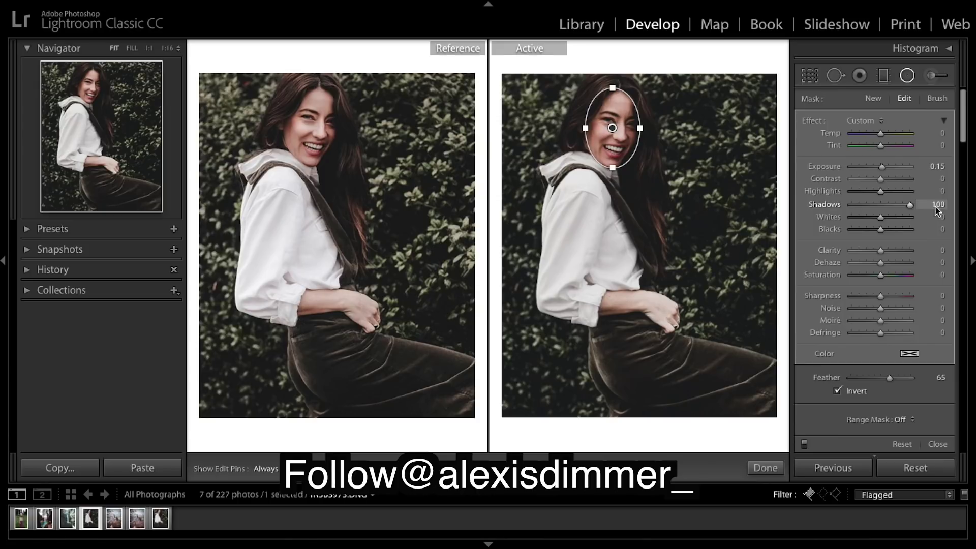
{"action": "left_click_drag", "start_coordinate": [910, 204], "coordinate": [904, 208]}
{"action": "left_click_drag", "start_coordinate": [902, 204], "coordinate": [904, 205]}
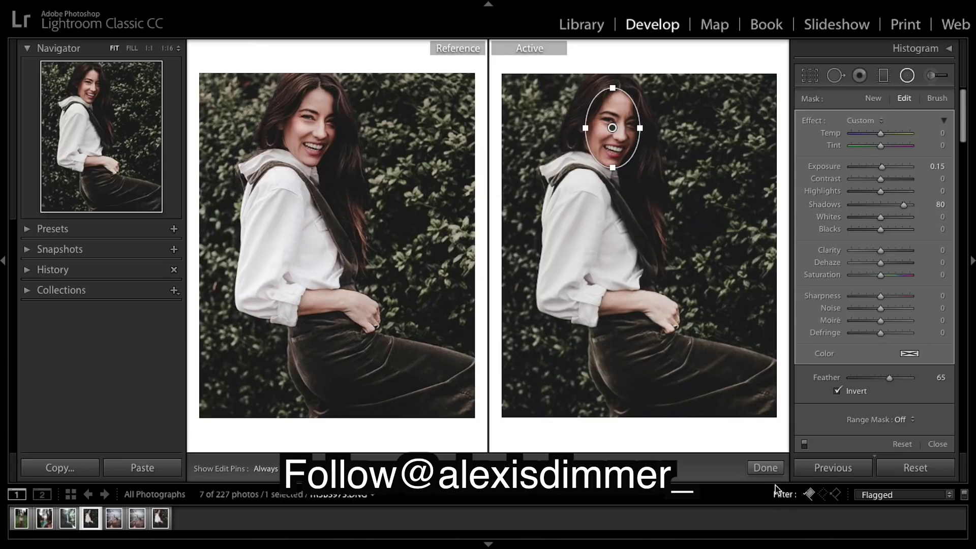
{"action": "left_click", "coordinate": [766, 469]}
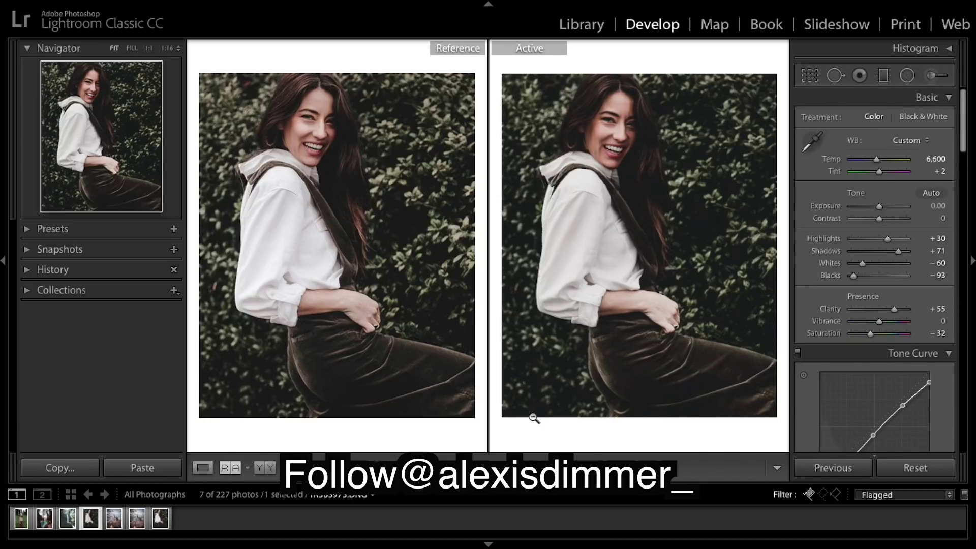
Step: Reopen the face's Radial Filter for editing and set its Feather to 0
{"action": "left_click", "coordinate": [907, 75]}
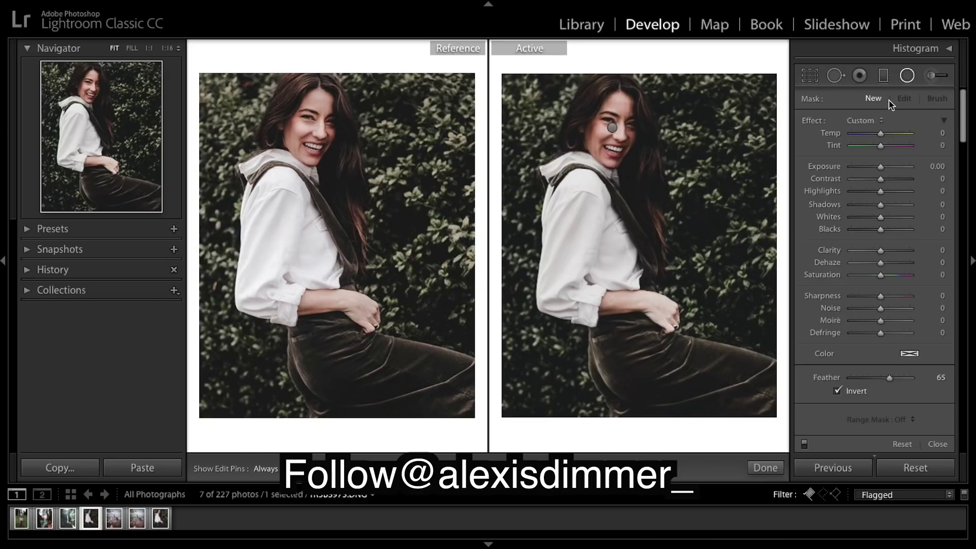
{"action": "left_click_drag", "start_coordinate": [612, 128], "coordinate": [639, 167]}
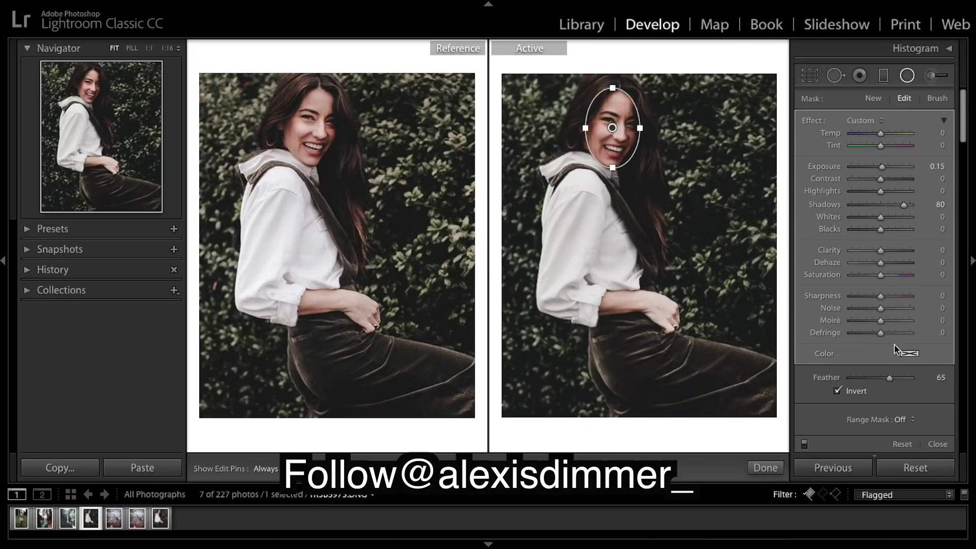
{"action": "scroll", "coordinate": [895, 347], "scroll_direction": "down", "scroll_amount": 2}
{"action": "left_click_drag", "start_coordinate": [889, 338], "coordinate": [928, 335]}
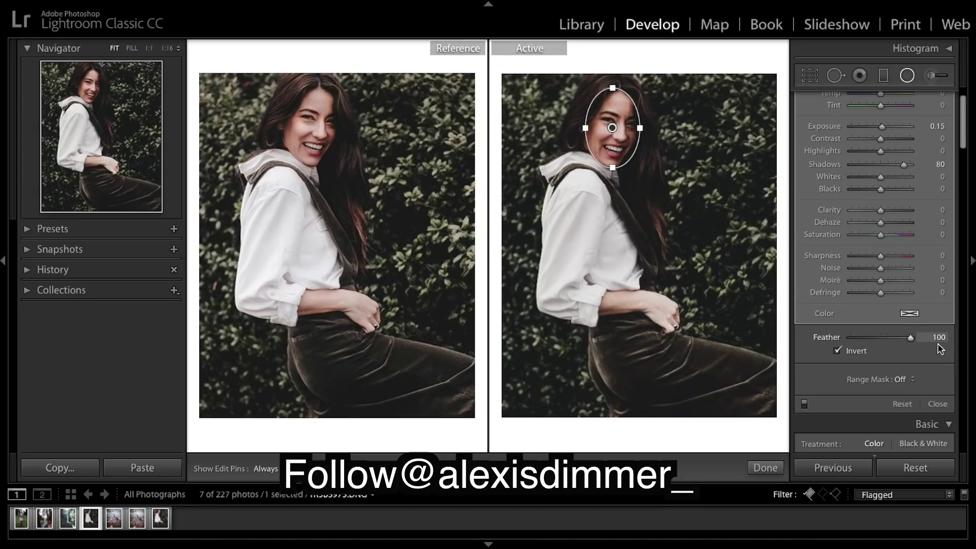
{"action": "left_click_drag", "start_coordinate": [939, 349], "coordinate": [794, 339]}
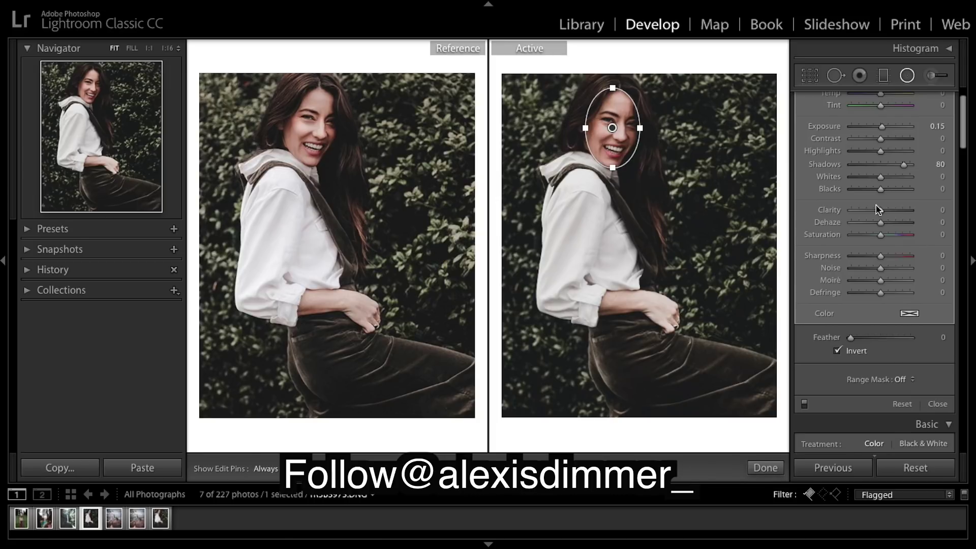
Step: Reduce the Radial Filter's Saturation to -5 on the face and finish the mask
{"action": "scroll", "coordinate": [941, 224], "scroll_direction": "up", "scroll_amount": 2}
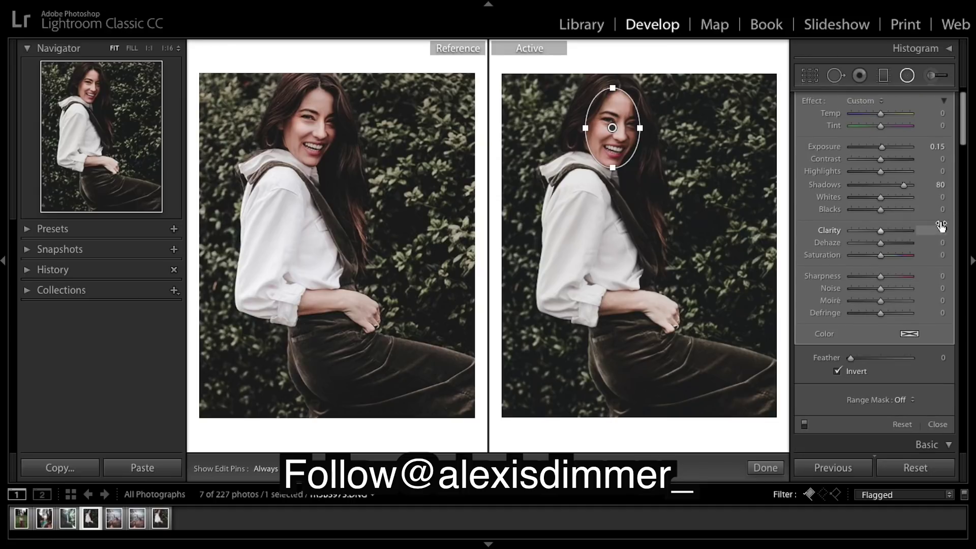
{"action": "scroll", "coordinate": [941, 226], "scroll_direction": "up", "scroll_amount": 2}
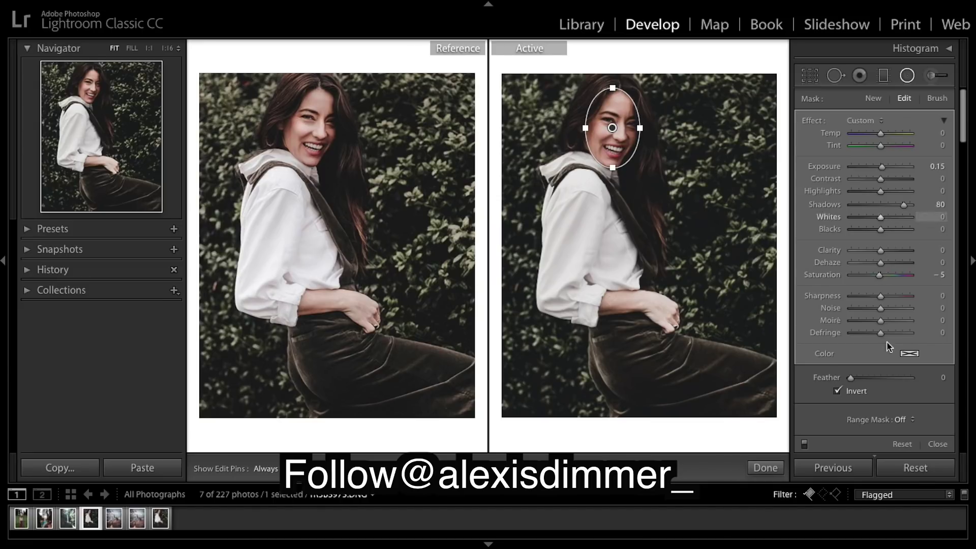
{"action": "left_click", "coordinate": [766, 468]}
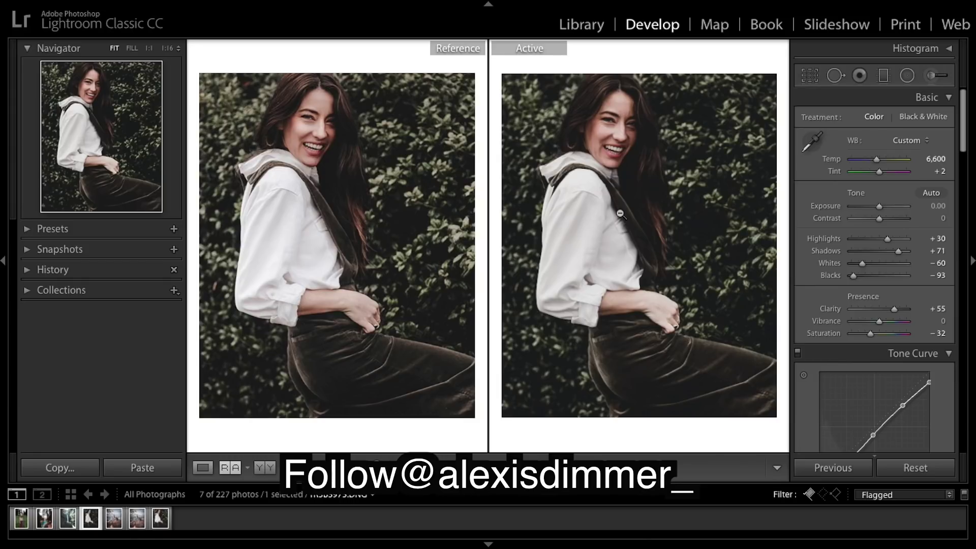
Step: Paint a new Adjustment Brush mask over the leafy background all around the woman
{"action": "left_click", "coordinate": [934, 76]}
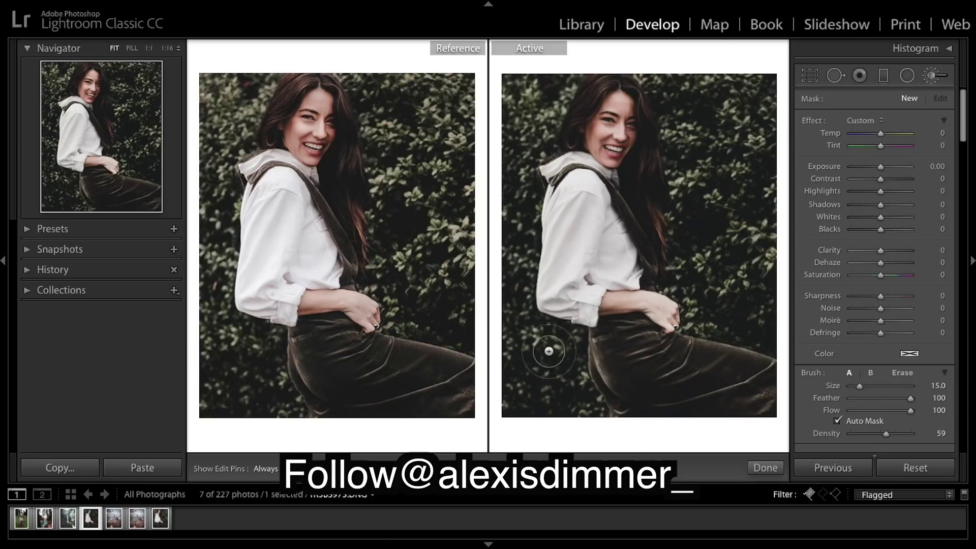
{"action": "left_click", "coordinate": [683, 90]}
{"action": "mouse_move", "coordinate": [734, 96]}
{"action": "left_mouse_down"}
{"action": "mouse_move", "coordinate": [755, 107]}
{"action": "mouse_move", "coordinate": [762, 168]}
{"action": "mouse_move", "coordinate": [686, 140]}
{"action": "mouse_move", "coordinate": [747, 252]}
{"action": "mouse_move", "coordinate": [684, 234]}
{"action": "mouse_move", "coordinate": [757, 325]}
{"action": "mouse_move", "coordinate": [769, 317]}
{"action": "mouse_move", "coordinate": [770, 226]}
{"action": "left_mouse_up"}
{"action": "key", "text": "h"}
{"action": "mouse_move", "coordinate": [579, 410]}
{"action": "left_mouse_down"}
{"action": "mouse_move", "coordinate": [509, 407]}
{"action": "mouse_move", "coordinate": [571, 376]}
{"action": "mouse_move", "coordinate": [519, 354]}
{"action": "mouse_move", "coordinate": [567, 335]}
{"action": "mouse_move", "coordinate": [517, 328]}
{"action": "mouse_move", "coordinate": [521, 173]}
{"action": "mouse_move", "coordinate": [537, 154]}
{"action": "mouse_move", "coordinate": [513, 133]}
{"action": "mouse_move", "coordinate": [534, 125]}
{"action": "mouse_move", "coordinate": [514, 111]}
{"action": "mouse_move", "coordinate": [519, 101]}
{"action": "mouse_move", "coordinate": [574, 77]}
{"action": "mouse_move", "coordinate": [528, 67]}
{"action": "mouse_move", "coordinate": [504, 80]}
{"action": "left_mouse_up"}
{"action": "key", "text": "h"}
Step: Reduce the brush size to 10 and extend the mask over the woman's dark shoulder strap and her hair
{"action": "scroll", "coordinate": [683, 218], "scroll_direction": "down", "scroll_amount": 3}
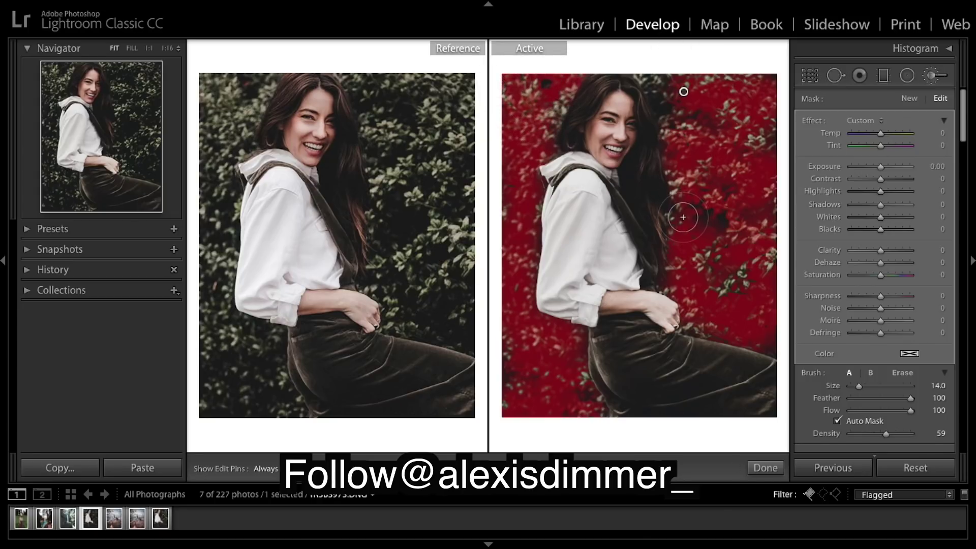
{"action": "scroll", "coordinate": [683, 218], "scroll_direction": "down", "scroll_amount": 1}
{"action": "key", "text": "h"}
{"action": "mouse_move", "coordinate": [636, 233]}
{"action": "left_mouse_down"}
{"action": "mouse_move", "coordinate": [612, 187]}
{"action": "mouse_move", "coordinate": [587, 178]}
{"action": "left_mouse_up"}
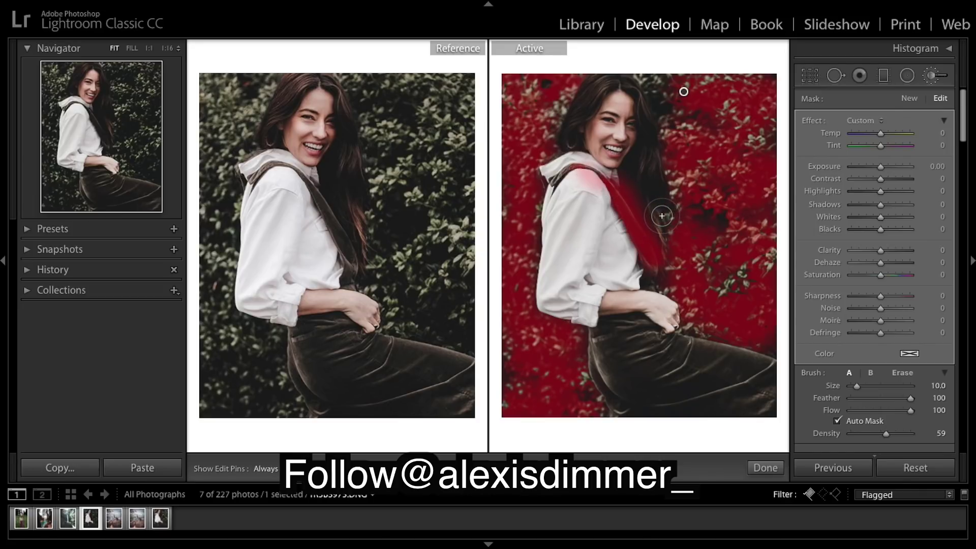
{"action": "key", "text": "h"}
{"action": "mouse_move", "coordinate": [646, 107]}
{"action": "left_mouse_down"}
{"action": "mouse_move", "coordinate": [598, 85]}
{"action": "mouse_move", "coordinate": [578, 101]}
{"action": "mouse_move", "coordinate": [577, 127]}
{"action": "left_mouse_up"}
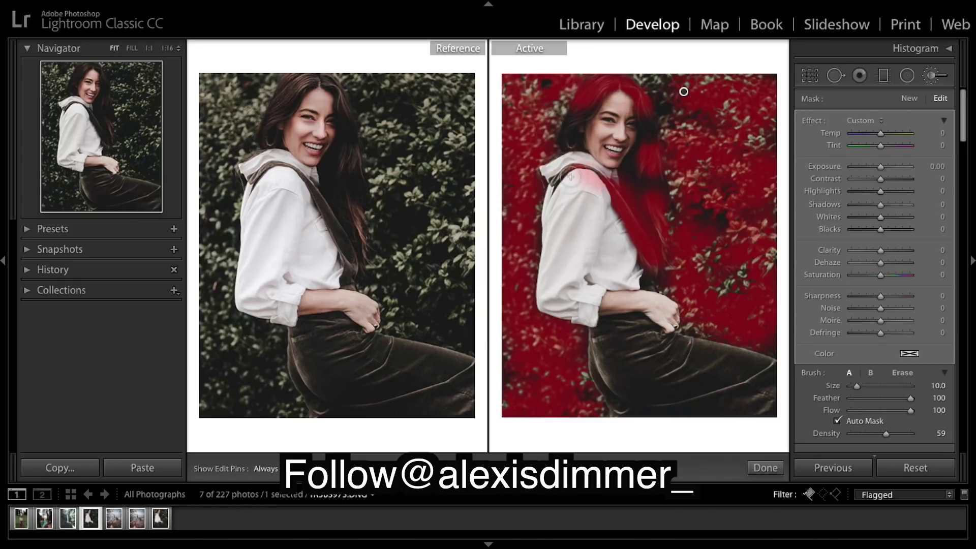
Step: Hide the mask overlay, raise the brushed area's Highlights to about 43, and finish the mask
{"action": "key", "text": "o"}
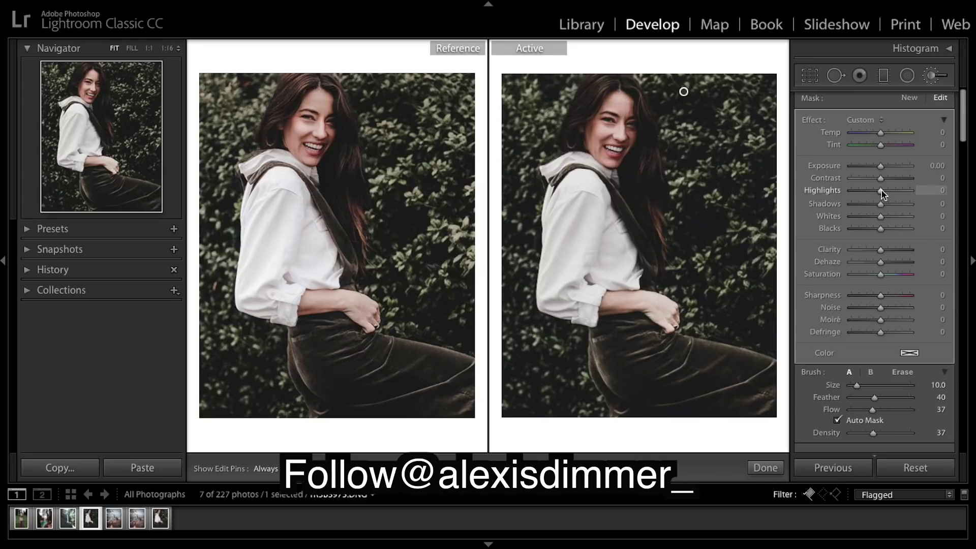
{"action": "left_click_drag", "start_coordinate": [885, 192], "coordinate": [896, 195]}
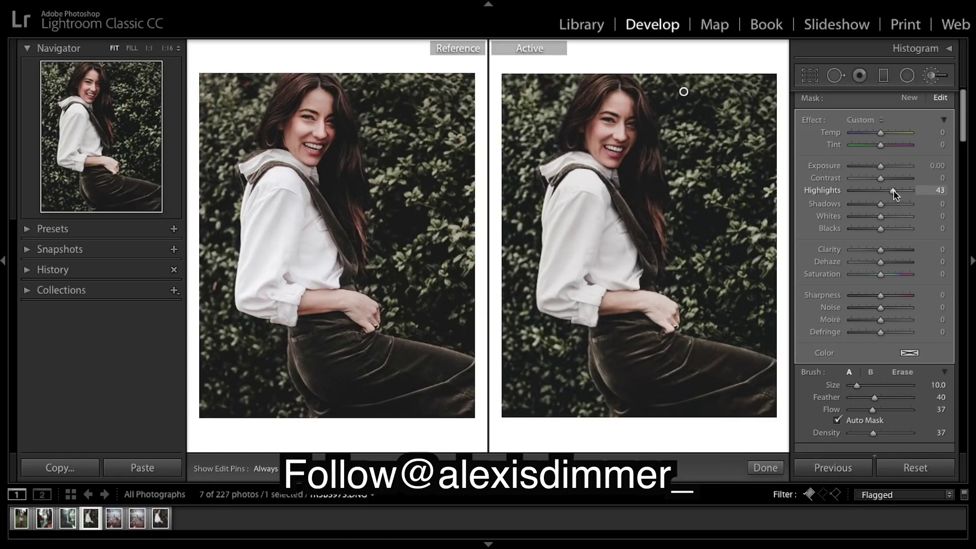
{"action": "left_click_drag", "start_coordinate": [893, 191], "coordinate": [894, 199]}
{"action": "left_click", "coordinate": [763, 468]}
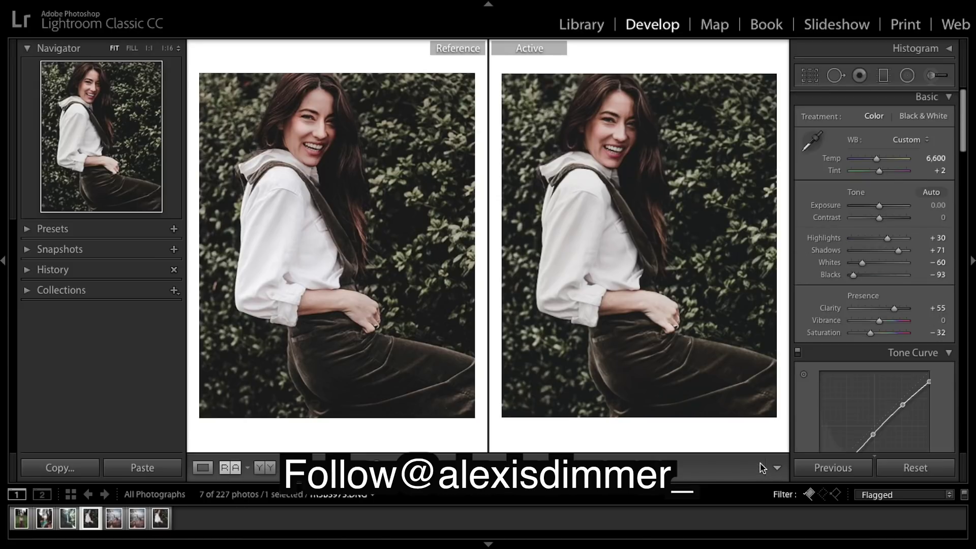
Step: Brush a new mask over the woman's forearm and hand with Highlights -31 and Whites -29, and finish it
{"action": "left_click", "coordinate": [930, 74]}
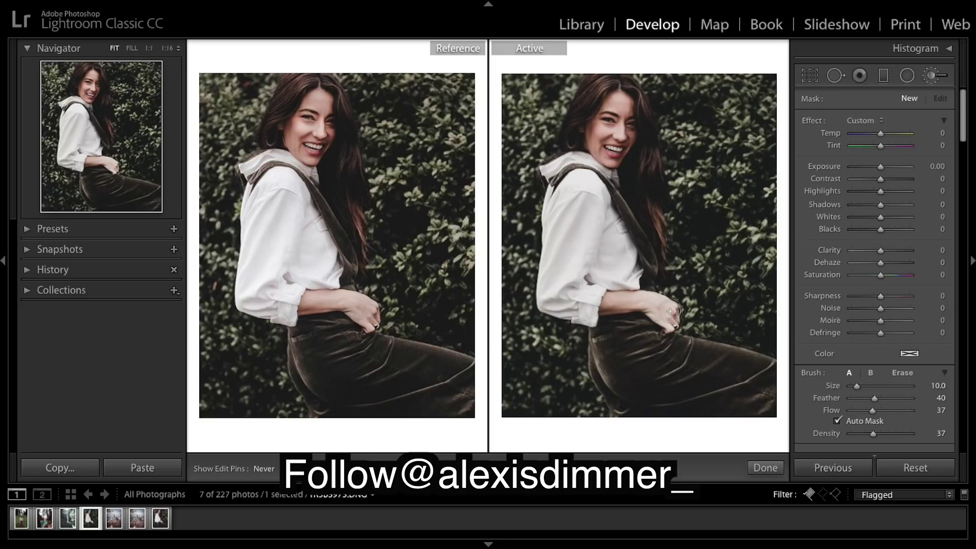
{"action": "left_click", "coordinate": [630, 300]}
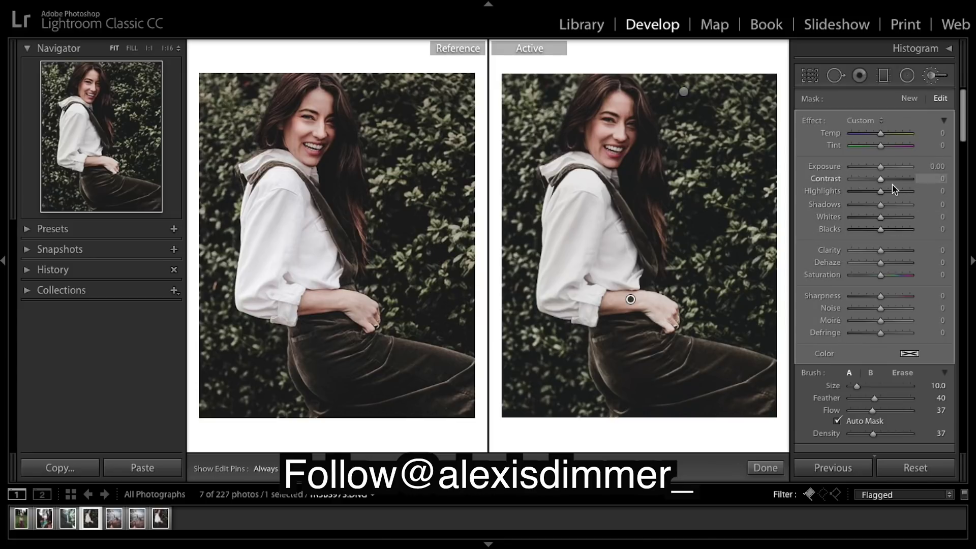
{"action": "left_click_drag", "start_coordinate": [873, 193], "coordinate": [871, 193]}
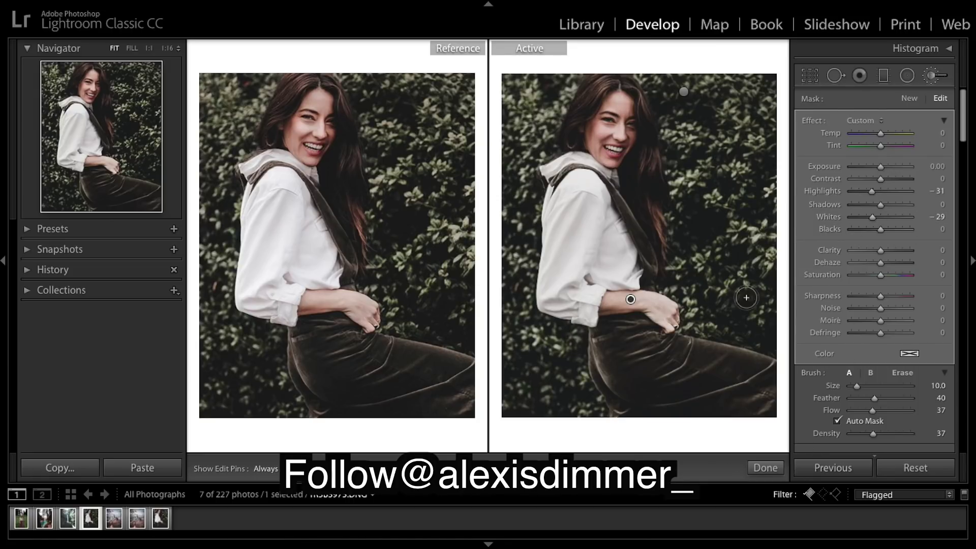
{"action": "key", "text": "h"}
{"action": "key", "text": "h"}
{"action": "key", "text": "h"}
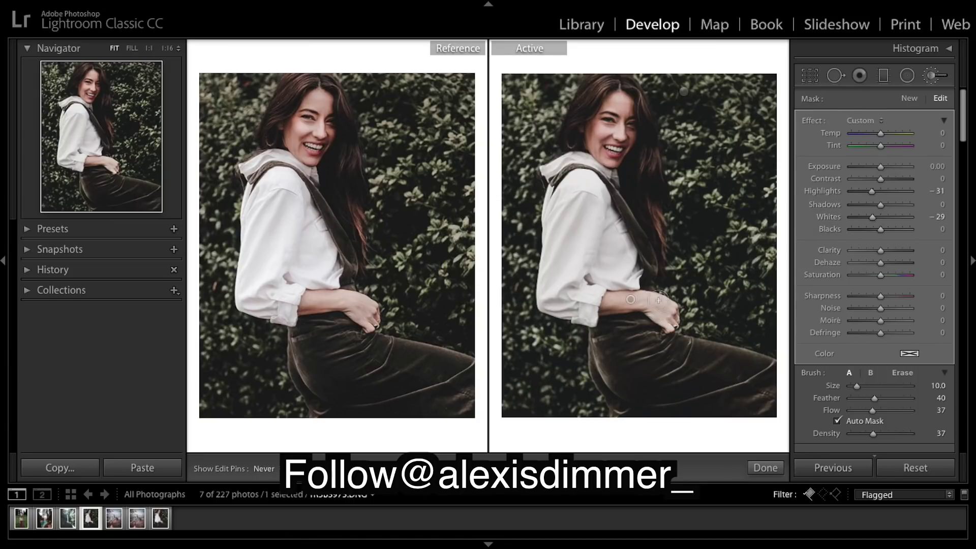
{"action": "left_click", "coordinate": [769, 468]}
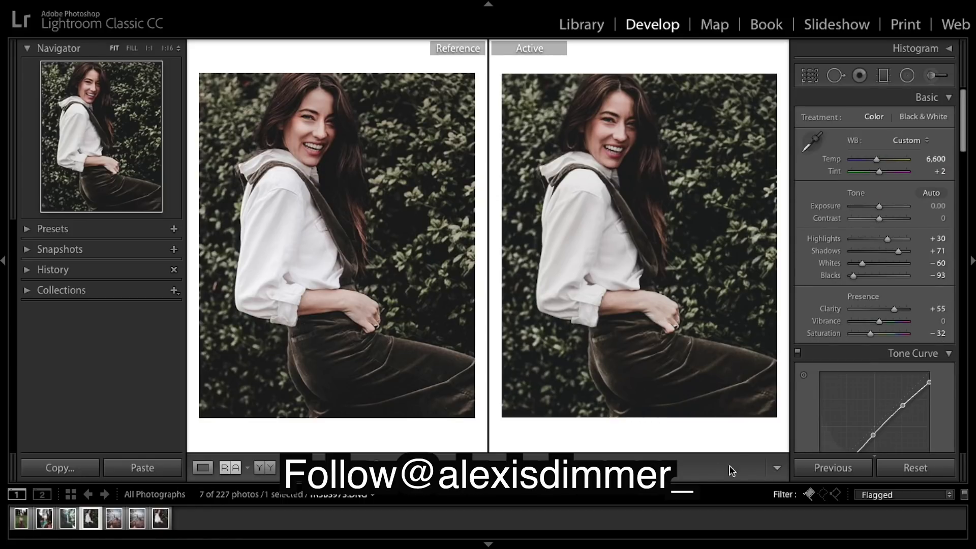
Step: Compare the edited portrait with its unedited version beside the reference photo
{"action": "key", "text": "backslash"}
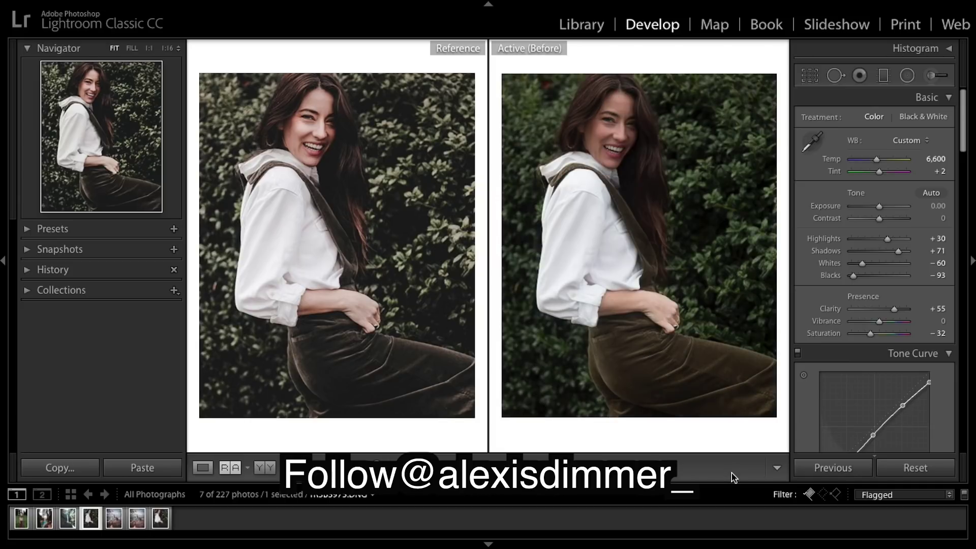
{"action": "key", "text": "backslash"}
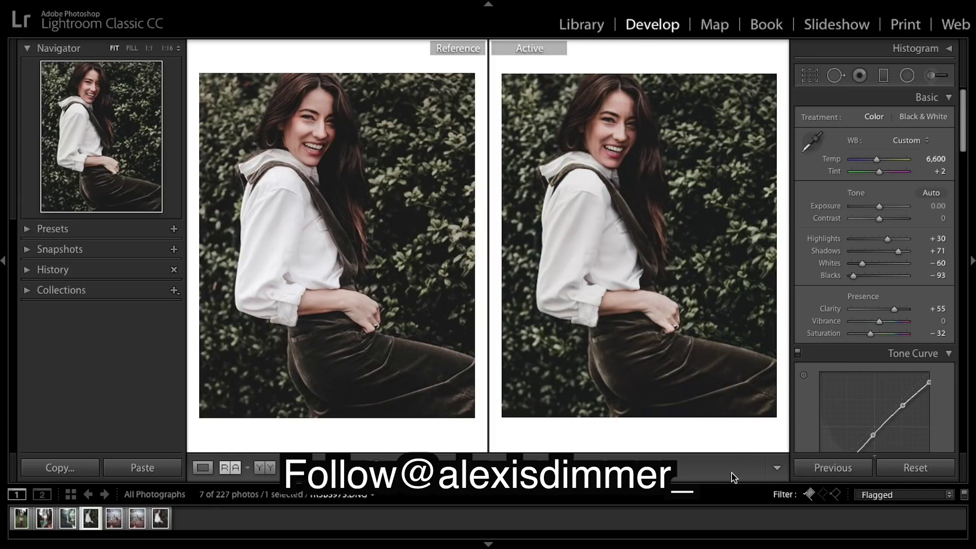
{"action": "key", "text": "backslash"}
{"action": "key", "text": "backslash"}
{"action": "key", "text": "backslash"}
{"action": "key", "text": "backslash"}
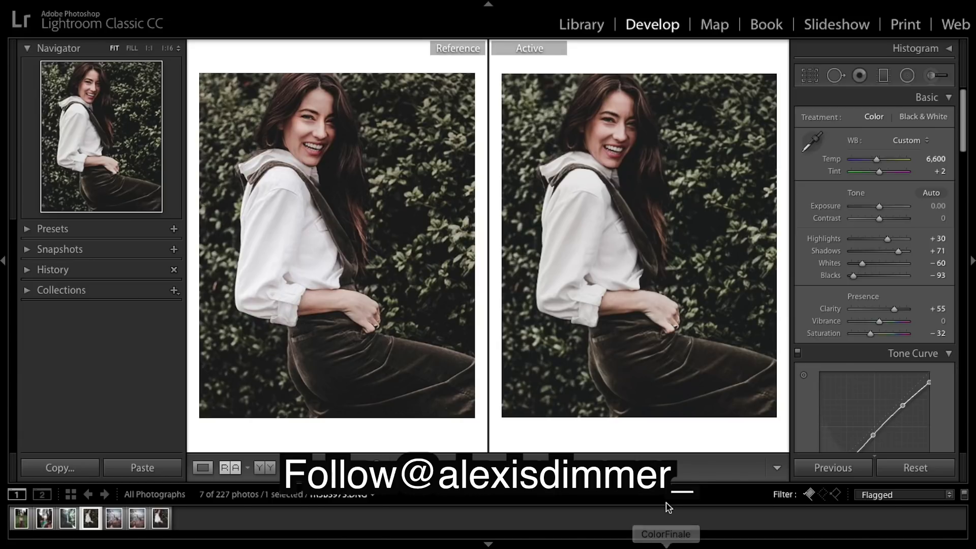
{"action": "key", "text": "backslash"}
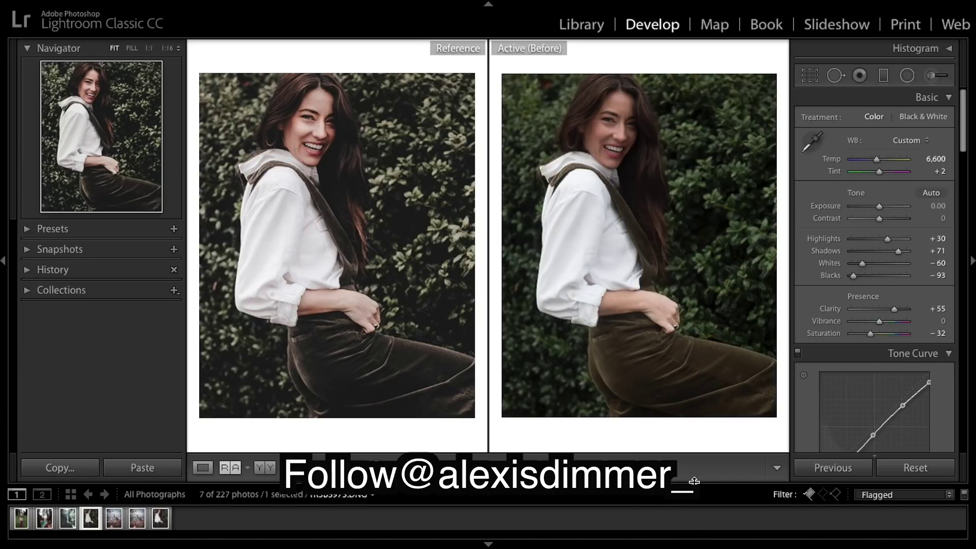
{"action": "key", "text": "backslash"}
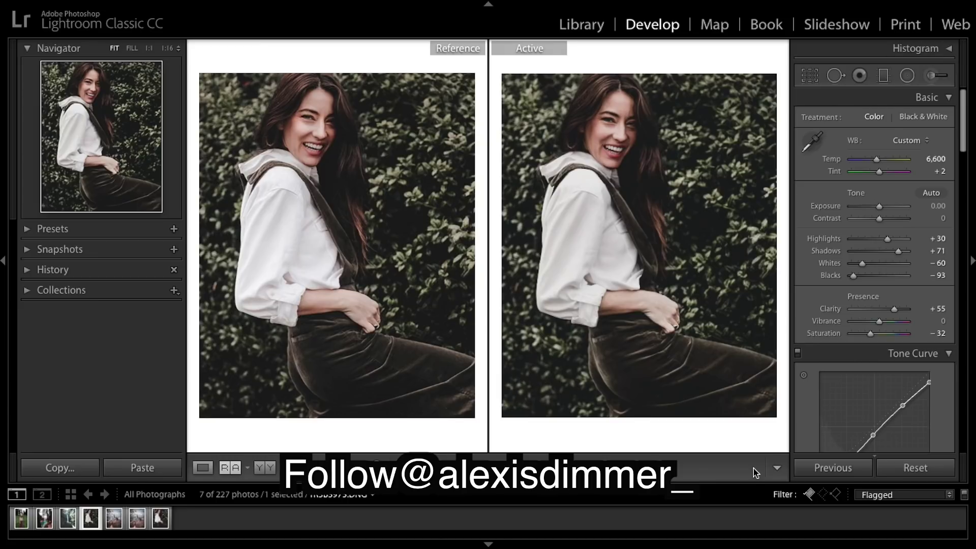
{"action": "key", "text": "backslash"}
{"action": "key", "text": "backslash"}
Step: Raise the face Radial Filter's Shadows to 100, finish the mask, and compare the portrait before and after editing
{"action": "left_click", "coordinate": [906, 76]}
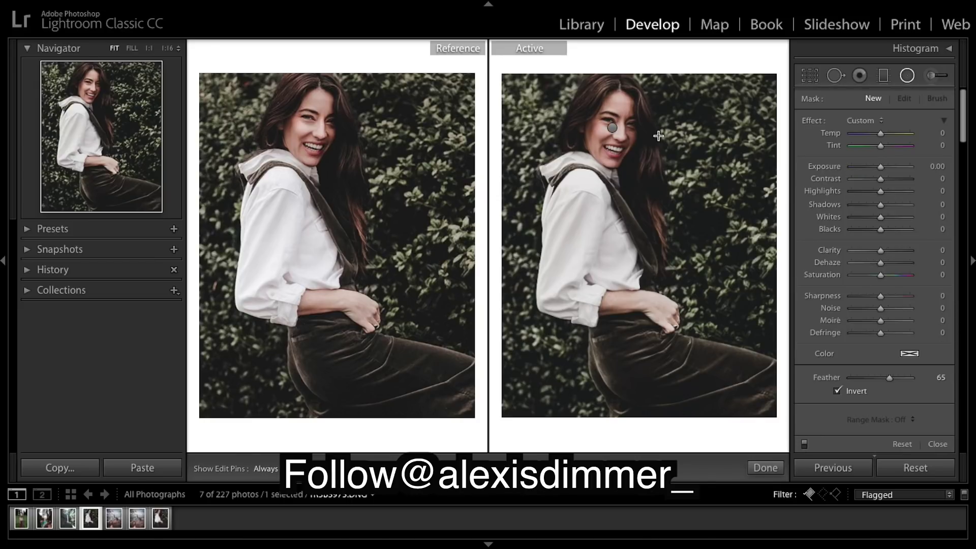
{"action": "left_click", "coordinate": [612, 127]}
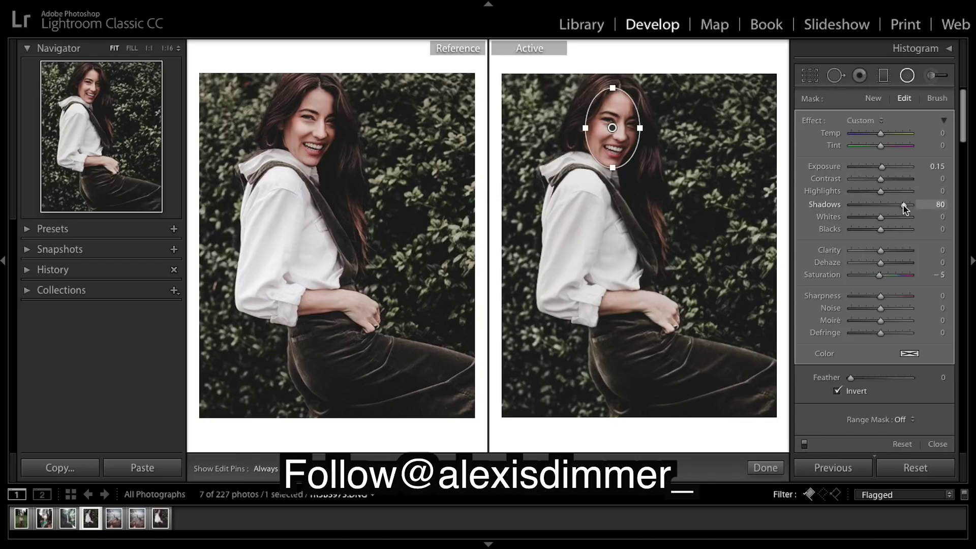
{"action": "left_click_drag", "start_coordinate": [903, 204], "coordinate": [915, 207]}
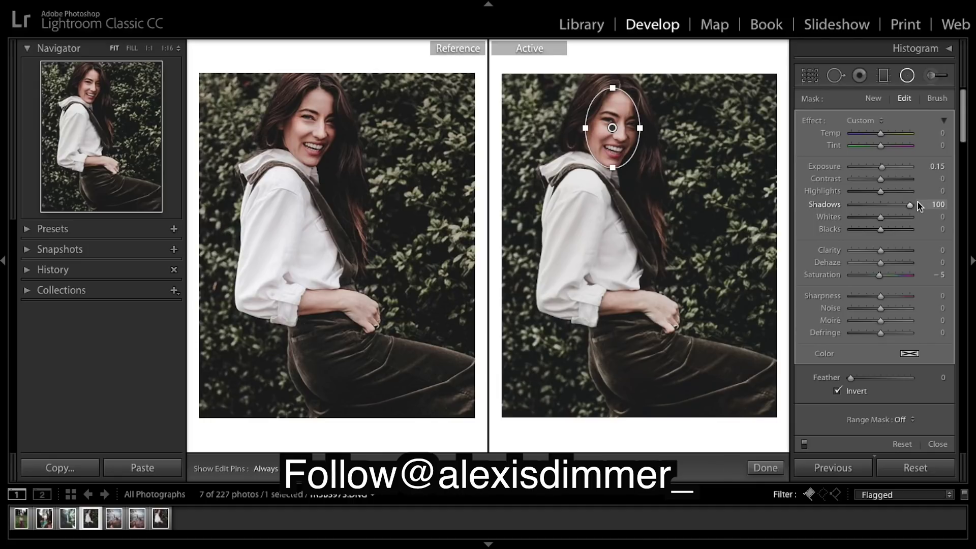
{"action": "left_click", "coordinate": [765, 468]}
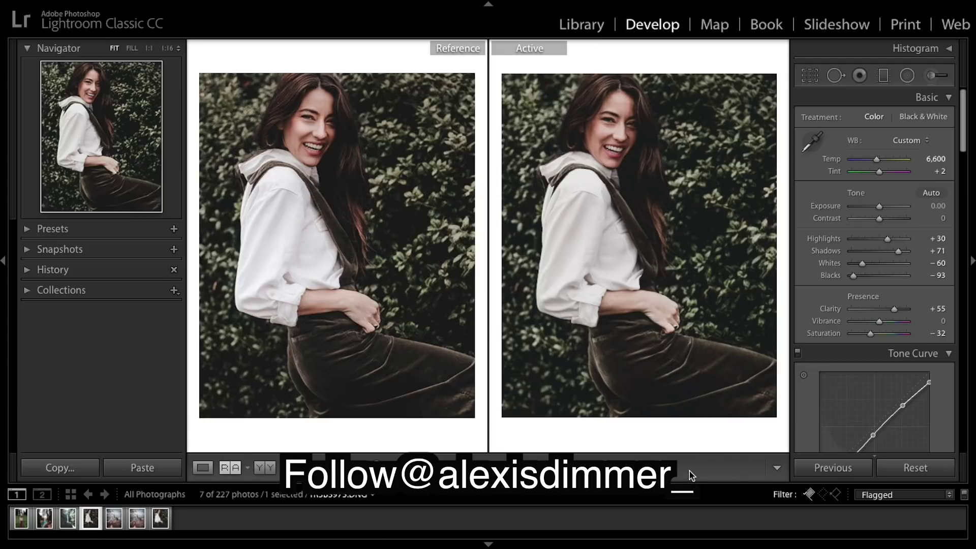
{"action": "key", "text": "backslash"}
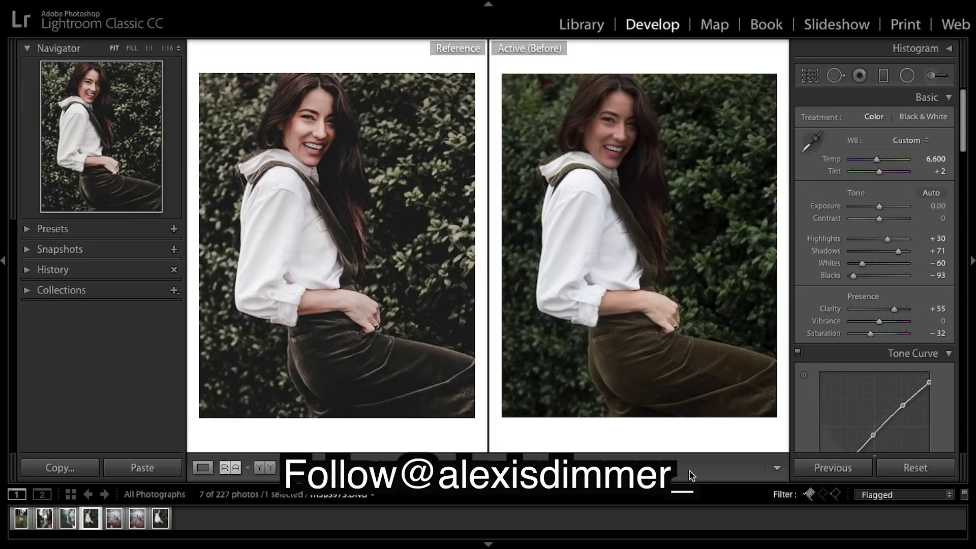
{"action": "key", "text": "backslash"}
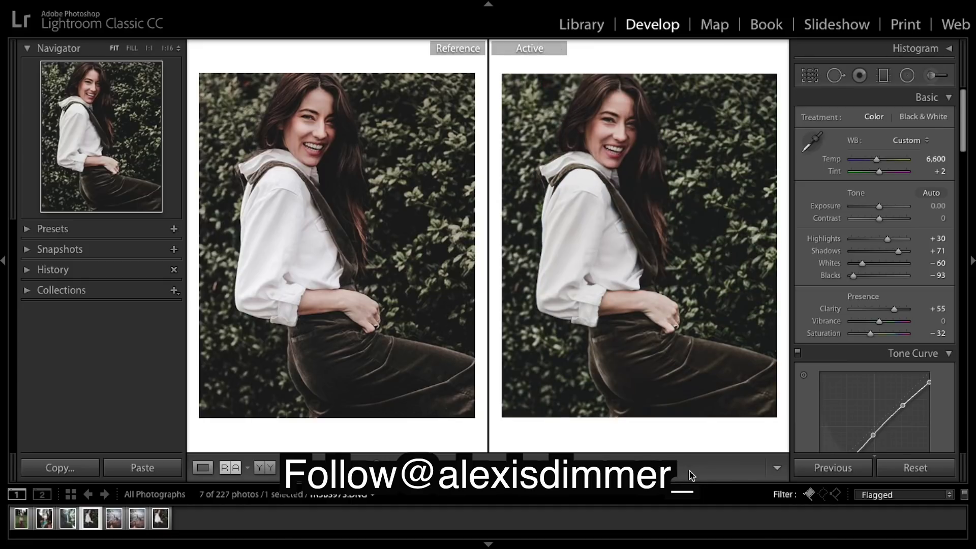